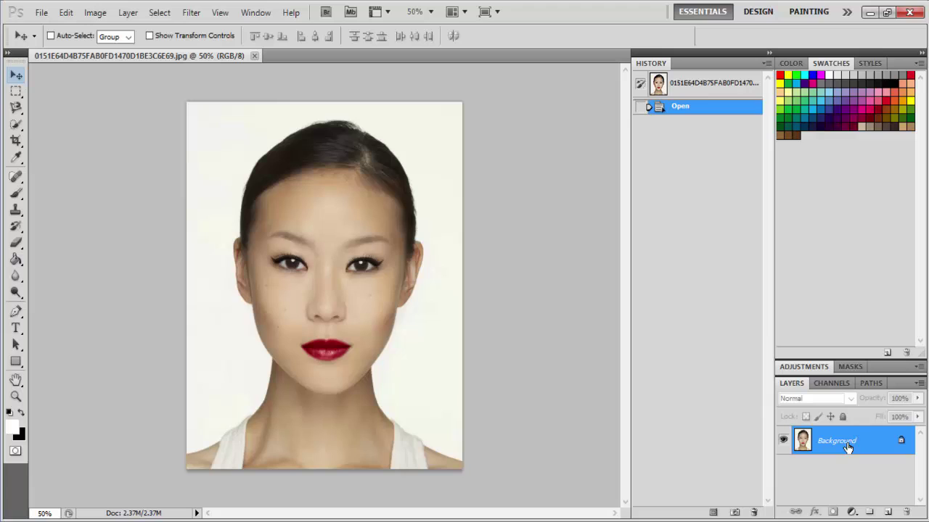
Step: Duplicate the Background layer and add a Black & White adjustment layer with default settings above the copy
key(ctrl+j)
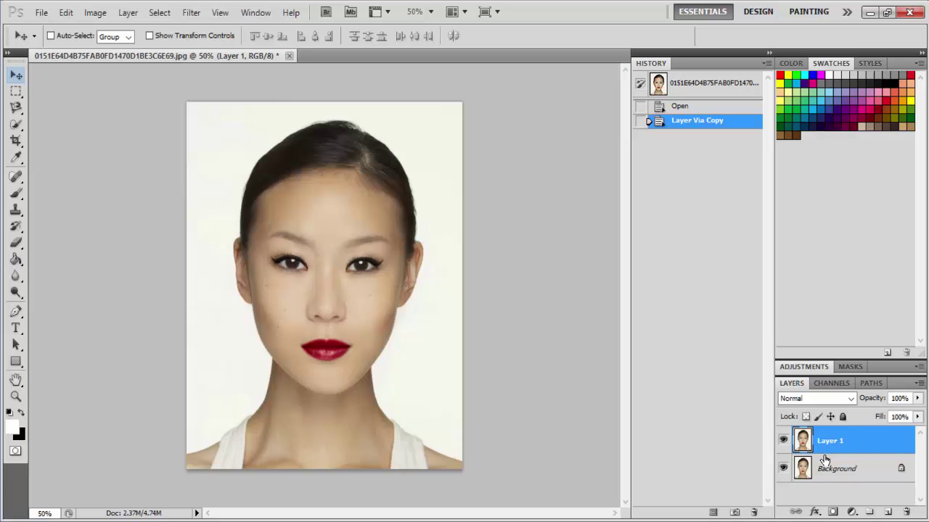
click(851, 512)
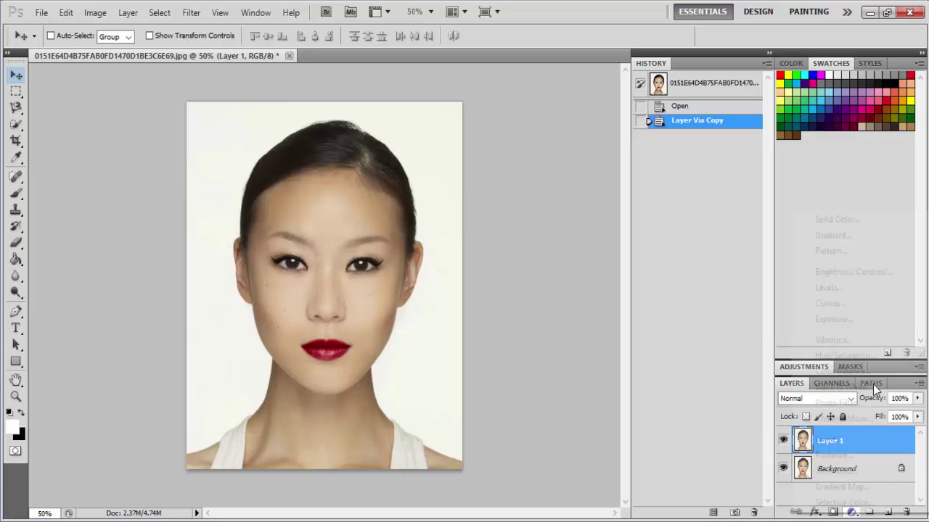
click(873, 384)
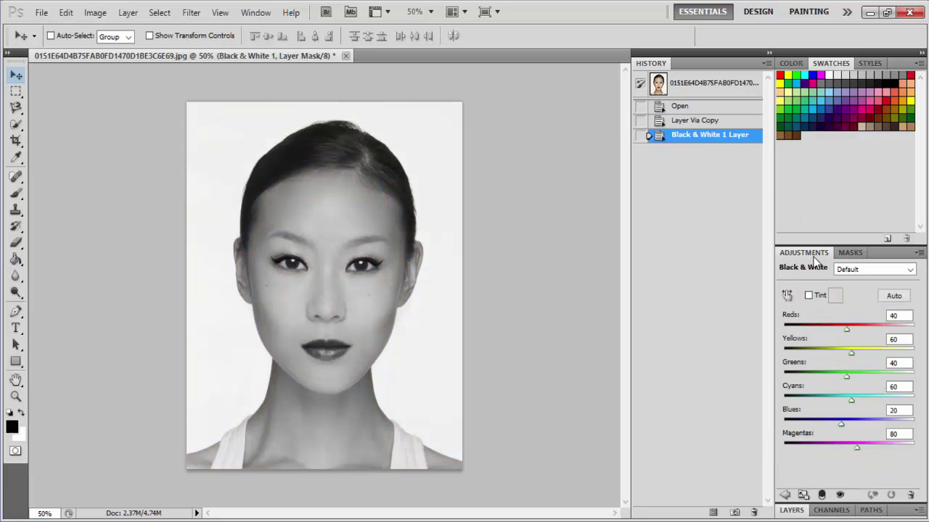
double_click(803, 253)
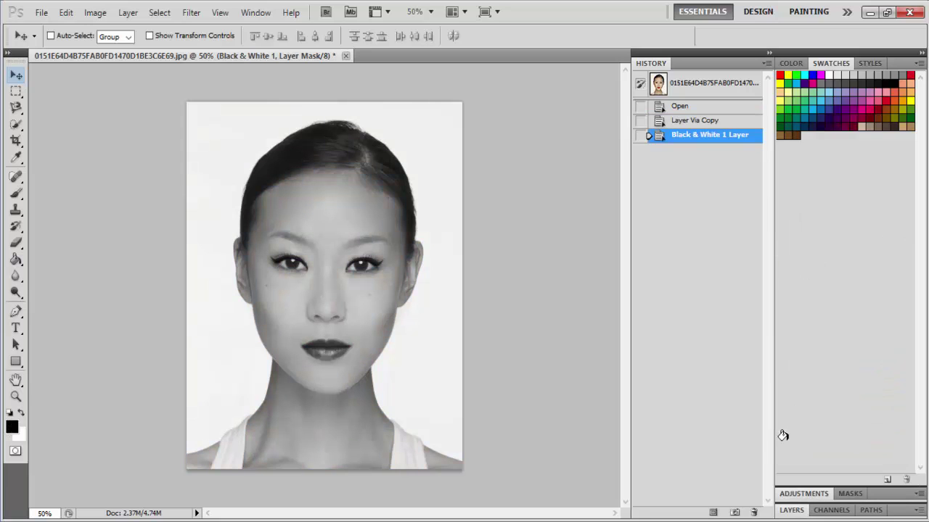
click(793, 511)
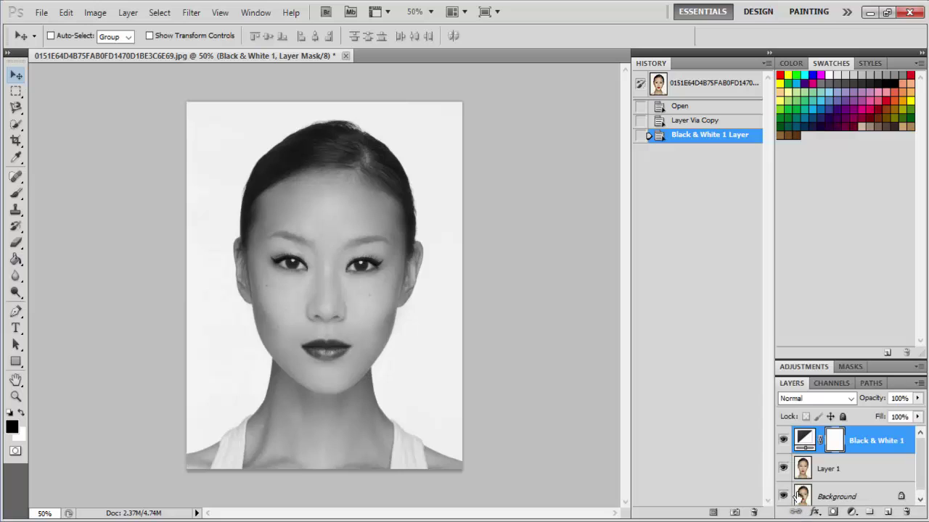
Step: Rename the duplicated photo layer as "Background copy"
click(857, 474)
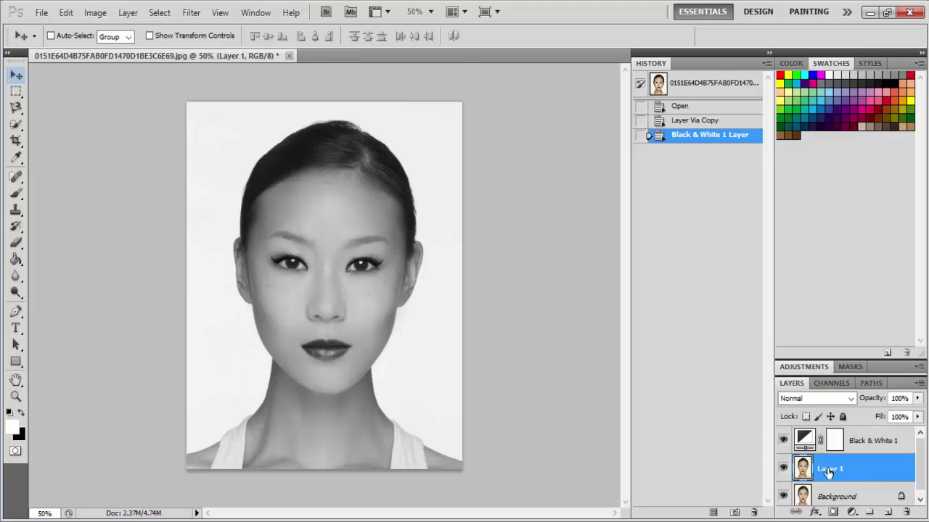
double_click(829, 469)
text(Background copy)
key(Return)
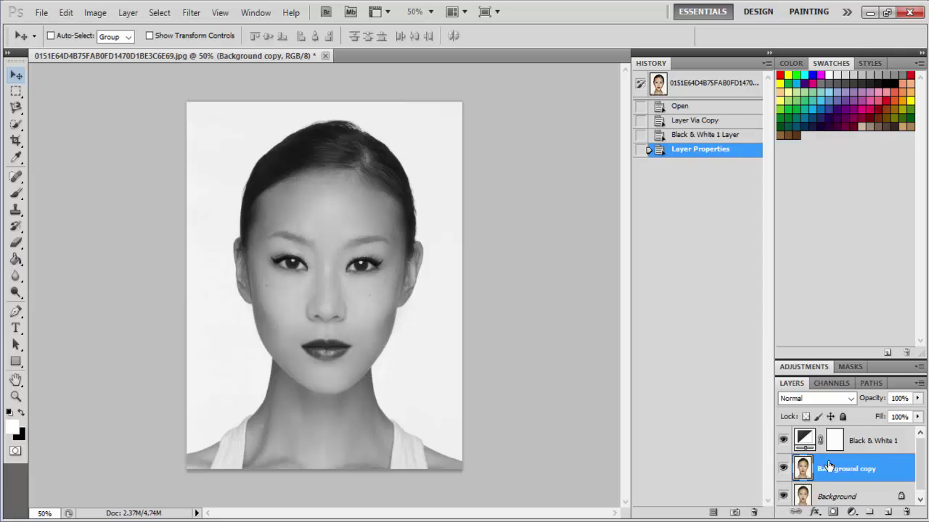
Step: Set the blend mode of the Background copy layer to Color Dodge and invert its colors
click(843, 398)
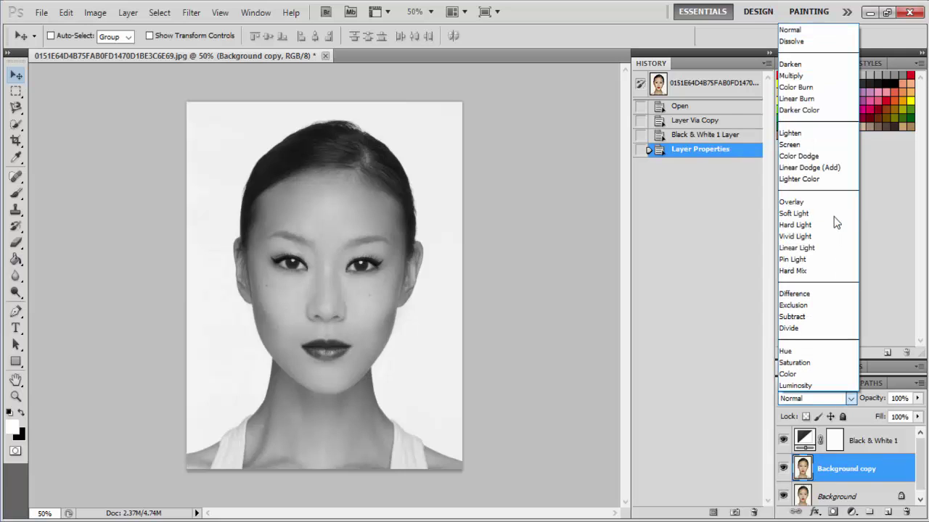
click(829, 155)
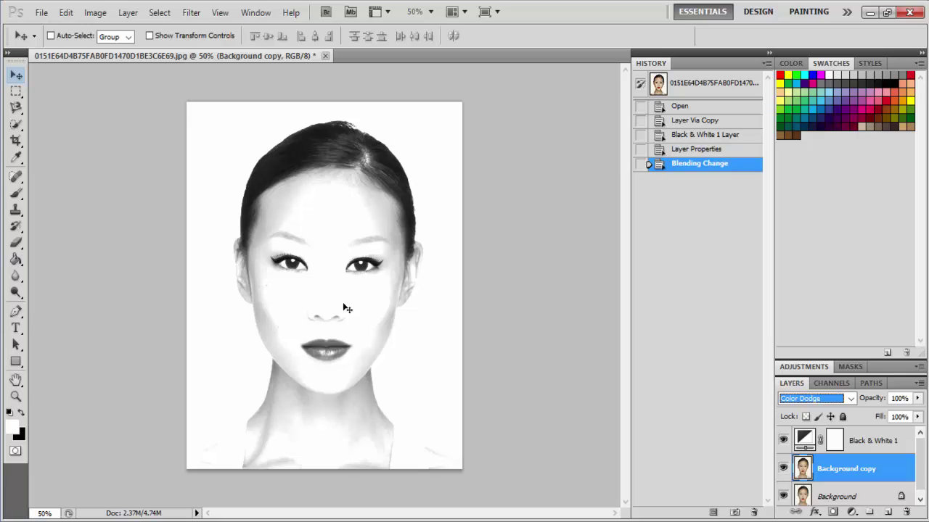
key(ctrl+i)
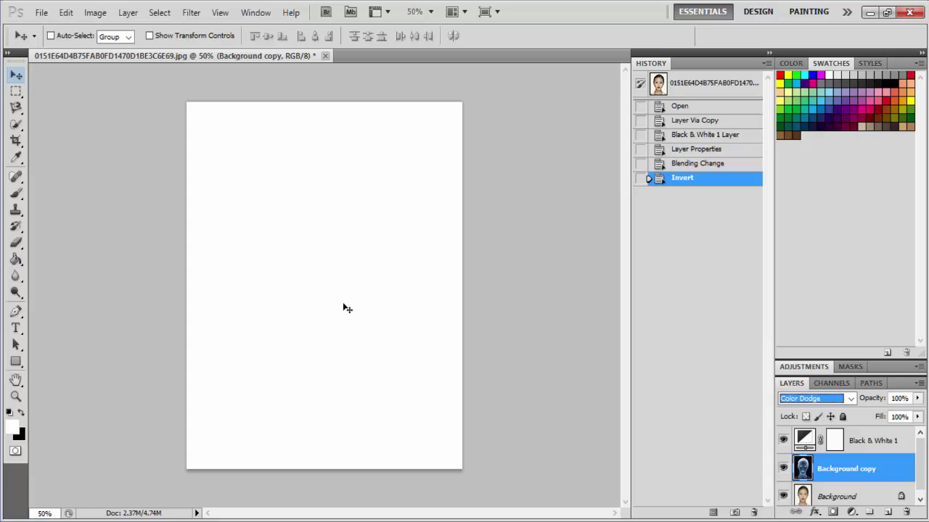
Step: Convert the Background copy layer to a Smart Object and apply a Gaussian Blur with a 7.4 pixel radius
right_click(836, 473)
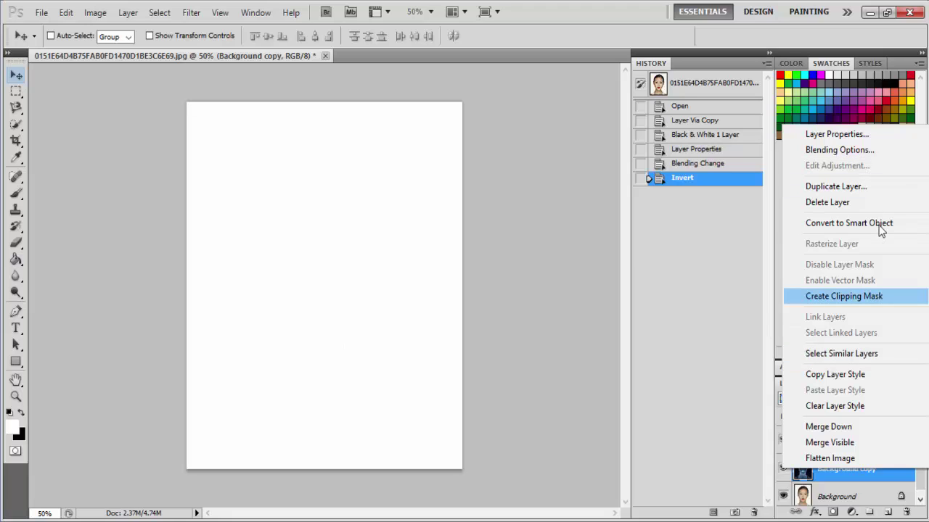
click(879, 226)
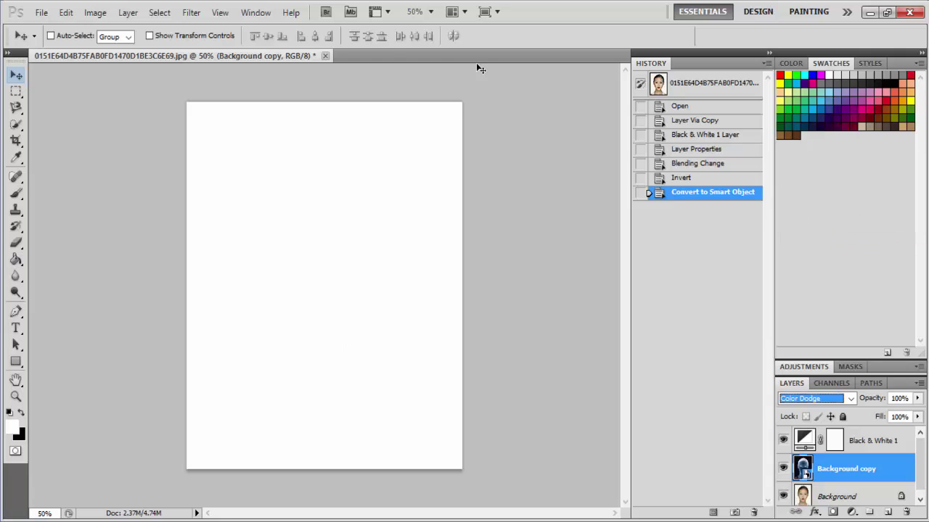
click(191, 13)
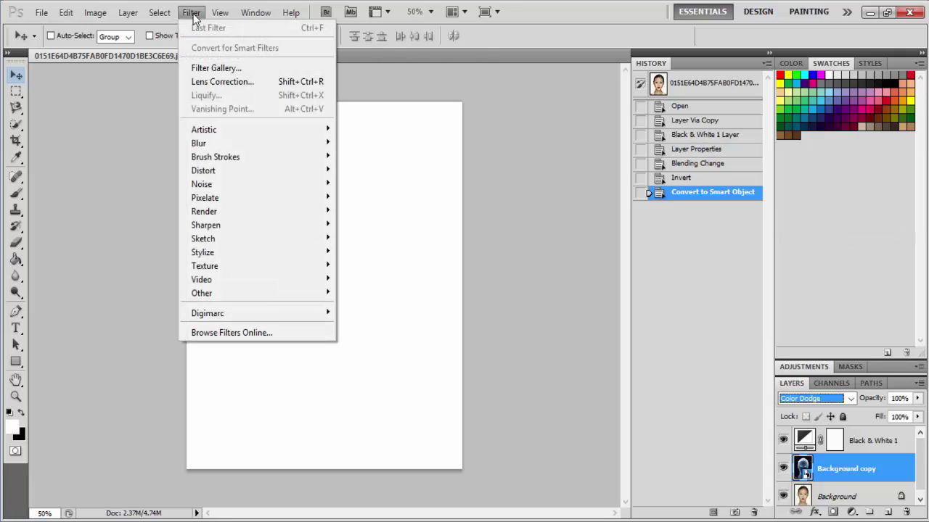
mouse_move(285, 141)
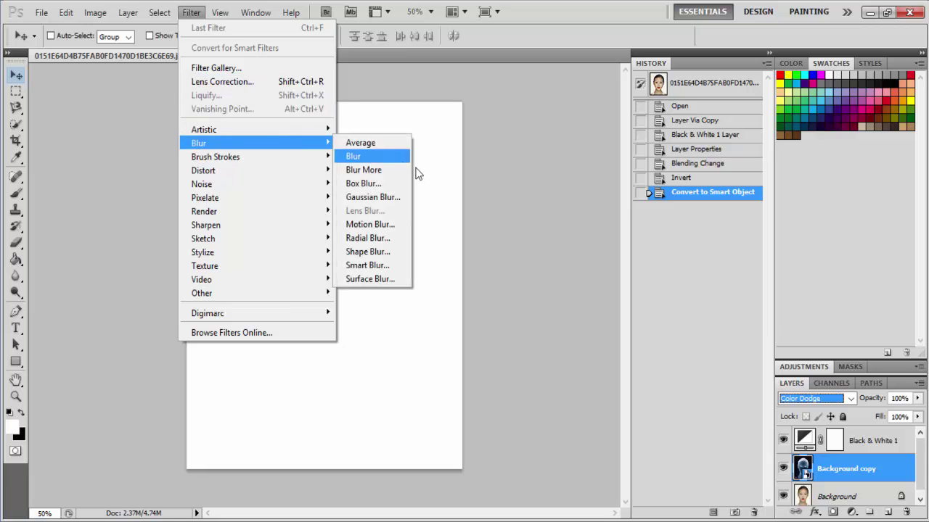
click(383, 199)
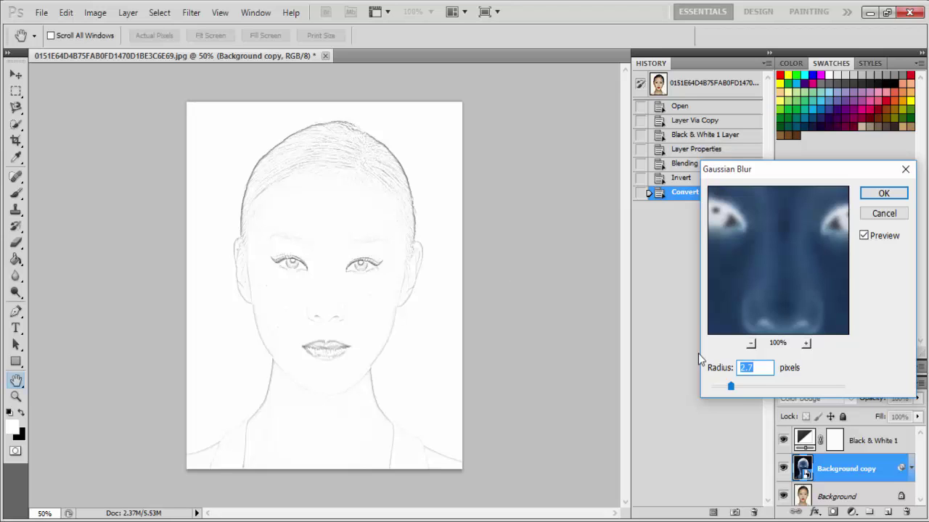
drag(740, 388, 860, 396)
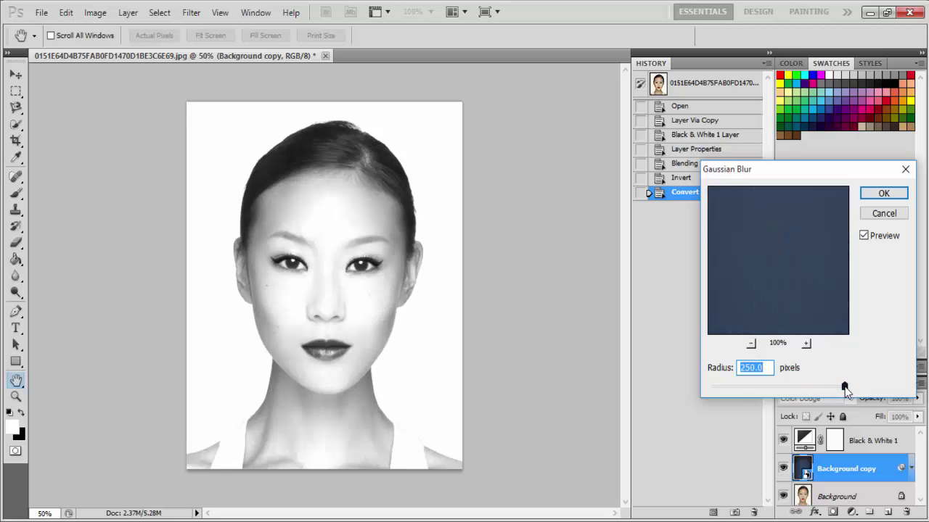
mouse_move(845, 386)
mouse_down()
mouse_move(722, 386)
mouse_move(788, 387)
mouse_move(730, 392)
mouse_move(742, 389)
mouse_up()
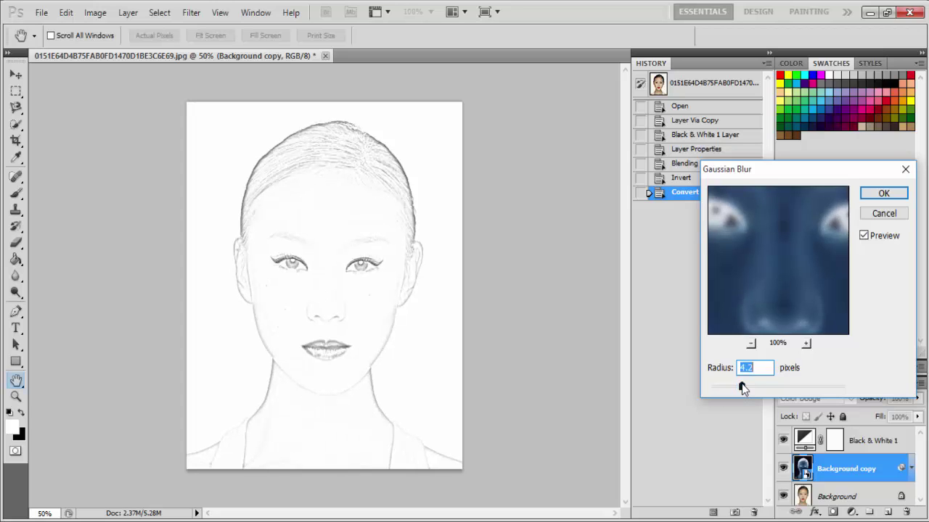
drag(747, 389, 754, 388)
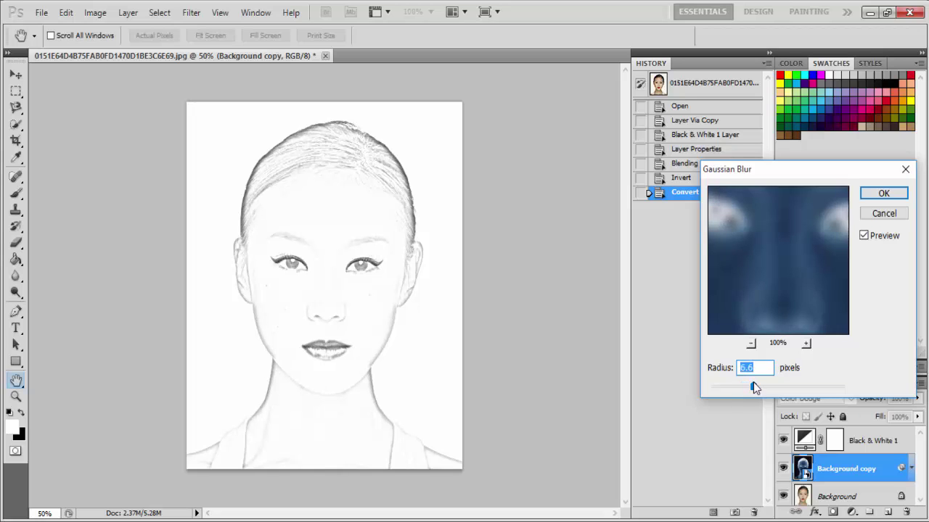
drag(754, 388, 745, 388)
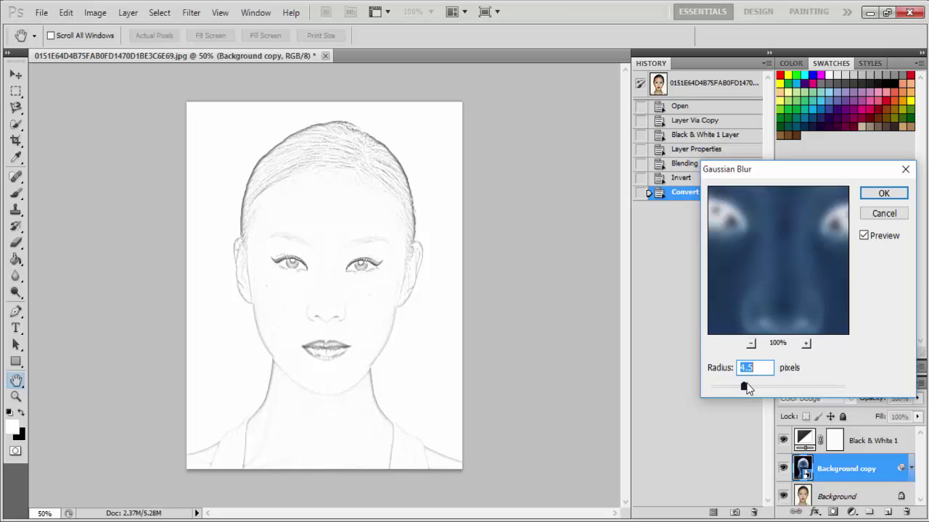
drag(743, 386, 756, 388)
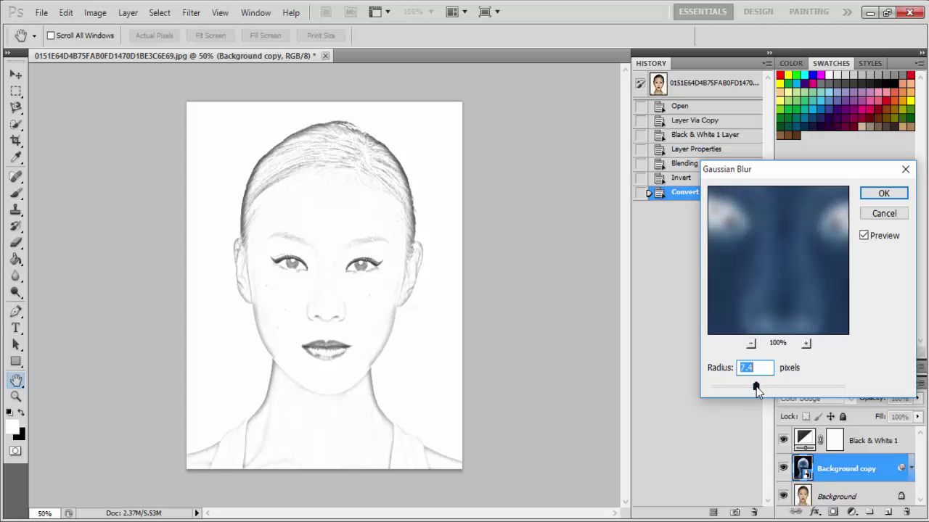
click(885, 192)
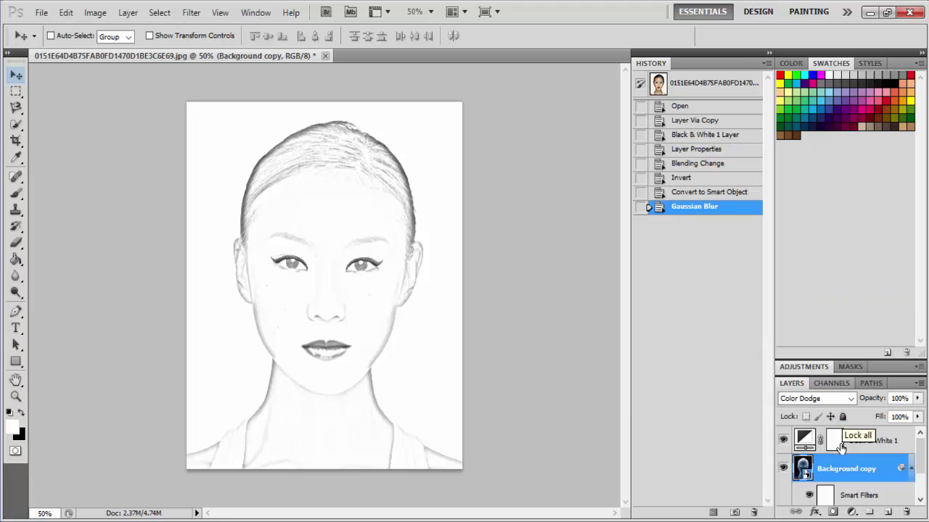
Step: Duplicate the original Background layer again and move the new copy directly above the Background copy layer
scroll(834, 465, down, 2)
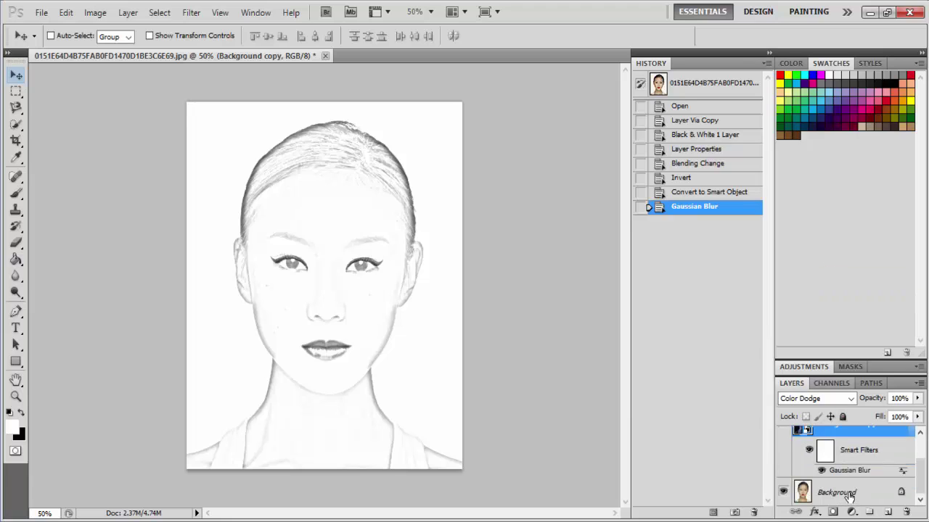
click(847, 494)
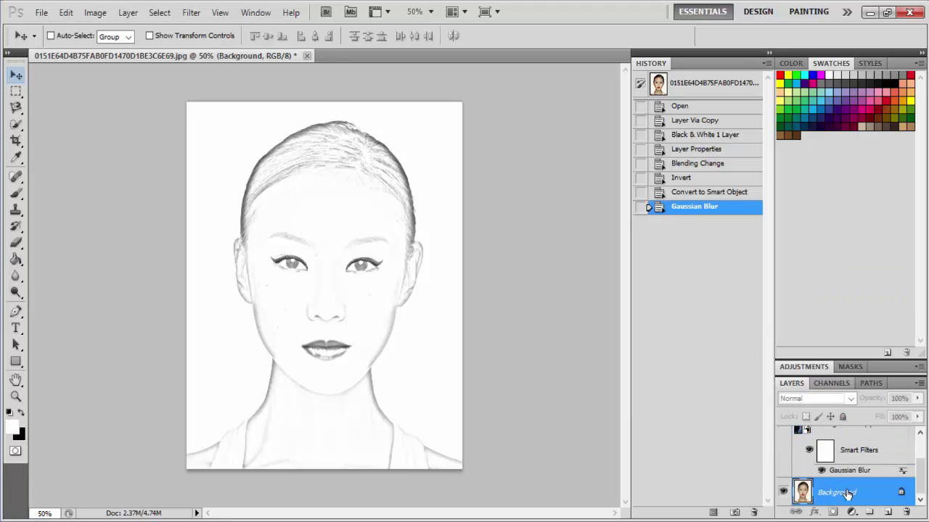
key(ctrl+j)
drag(848, 494, 840, 464)
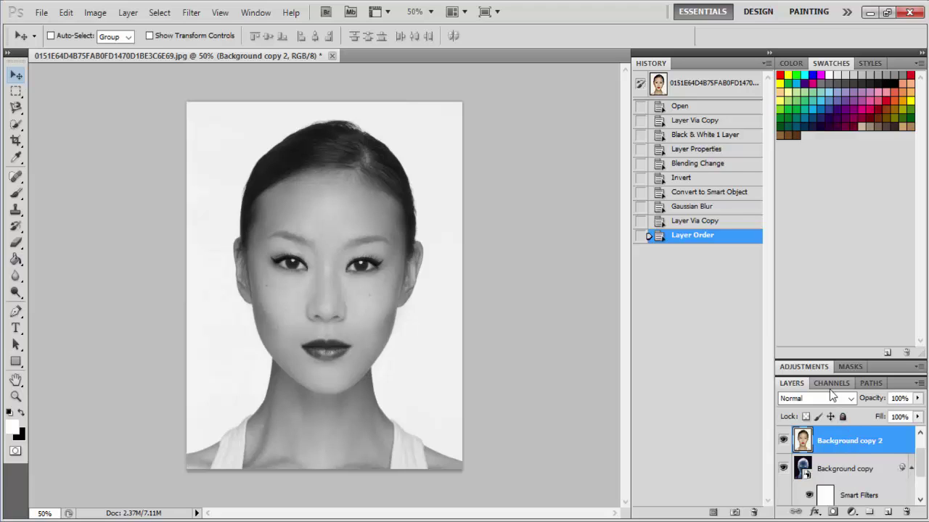
Step: Desaturate the Background copy 2 layer
click(97, 14)
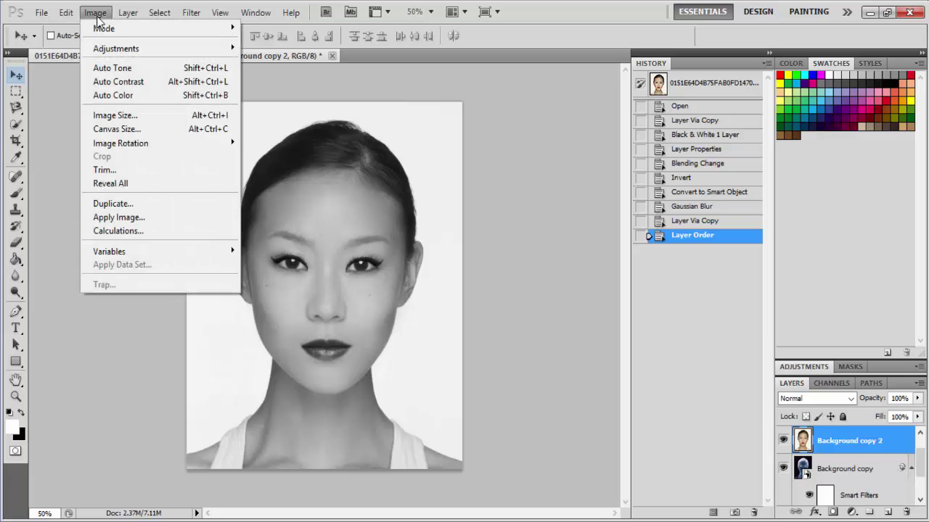
mouse_move(138, 48)
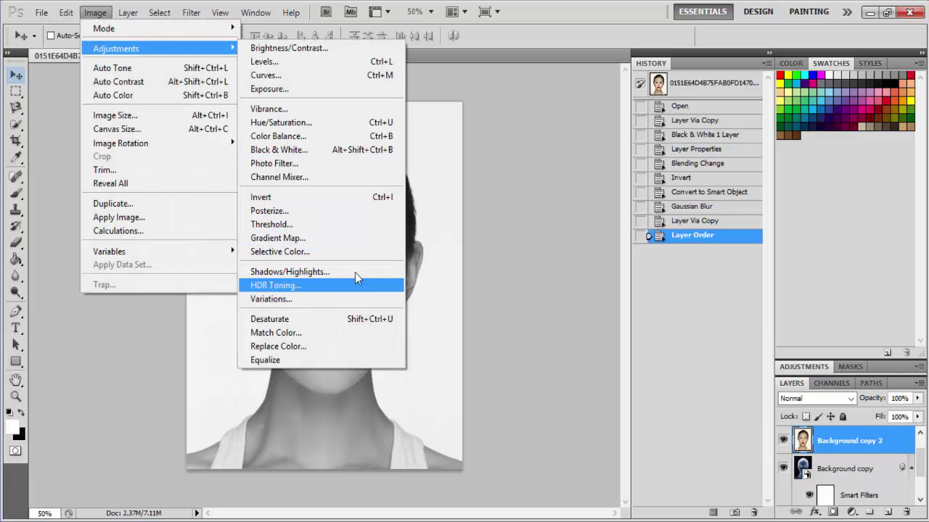
click(342, 326)
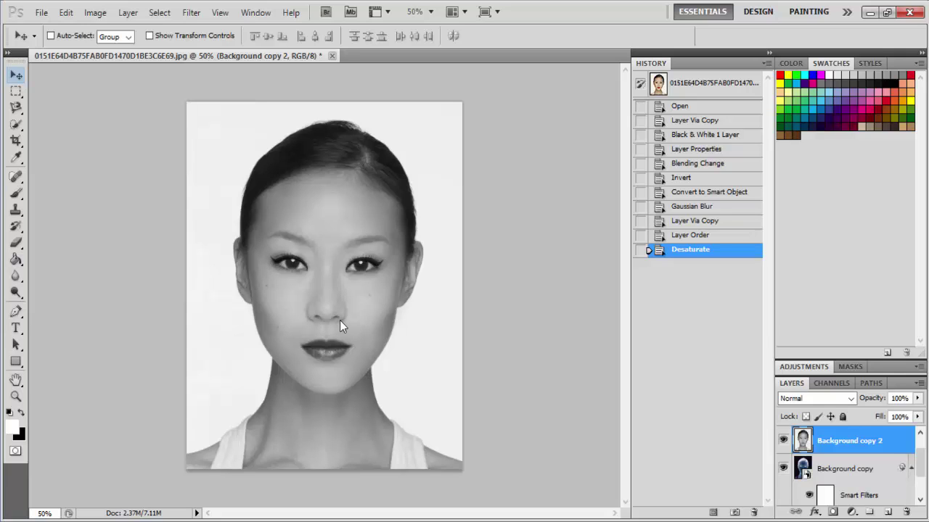
Step: Open the Filter Gallery for the Background copy 2 layer and choose the Glowing Edges filter from the Stylize group
click(190, 13)
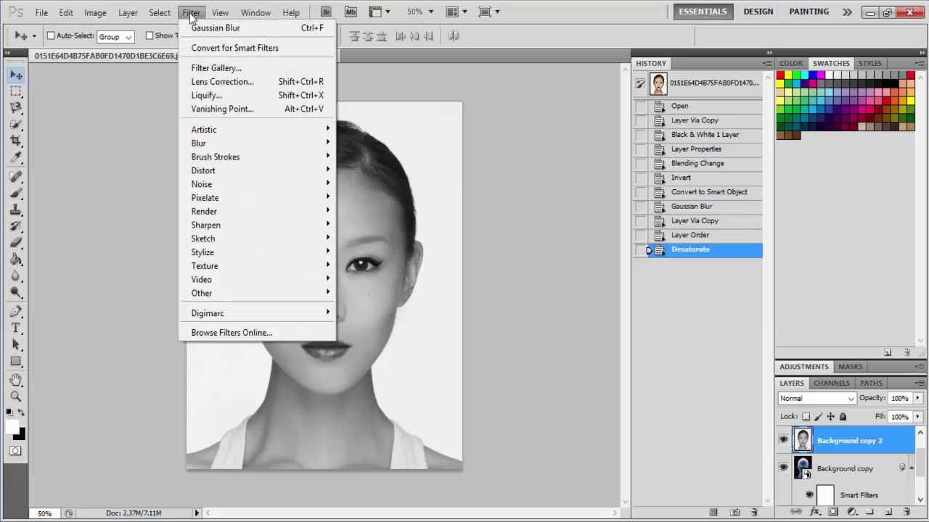
click(232, 69)
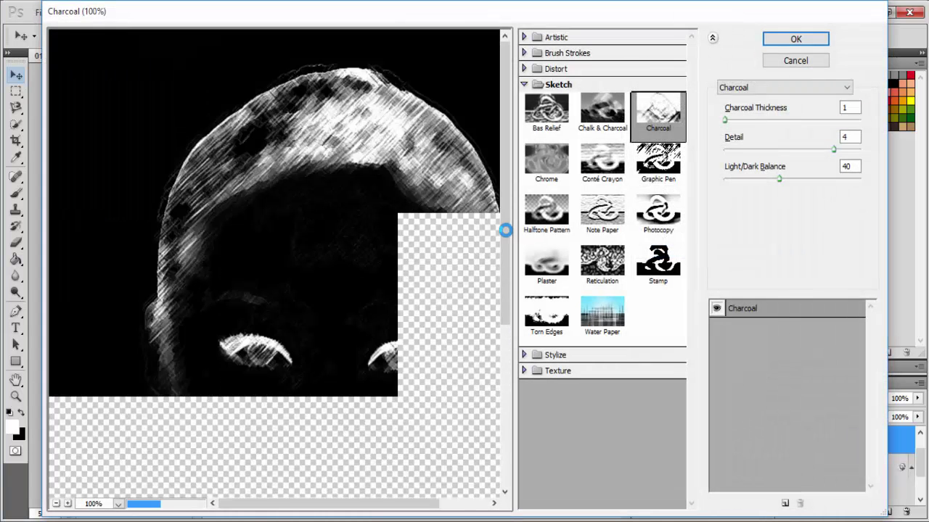
click(525, 84)
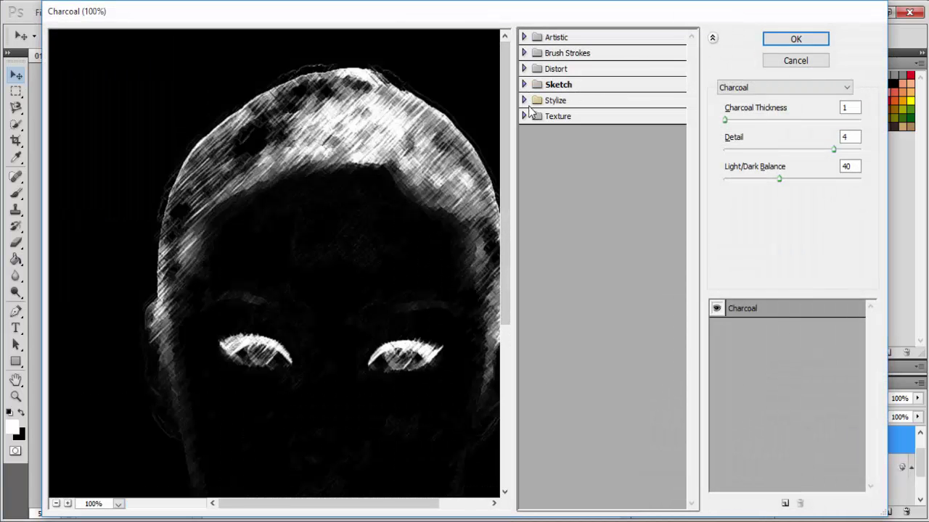
click(524, 100)
click(552, 131)
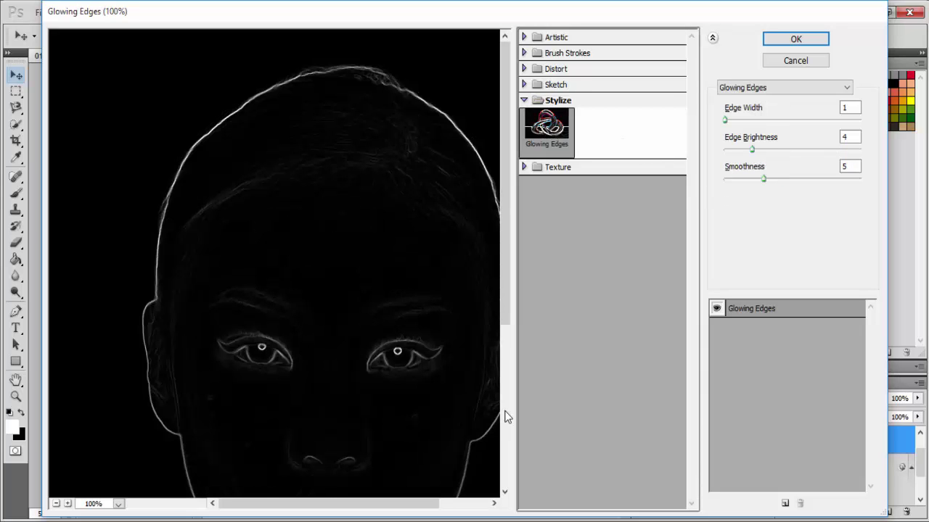
Step: Apply the Glowing Edges filter with Edge Width 1, Edge Brightness 5 and Smoothness 5
scroll(506, 417, down, 5)
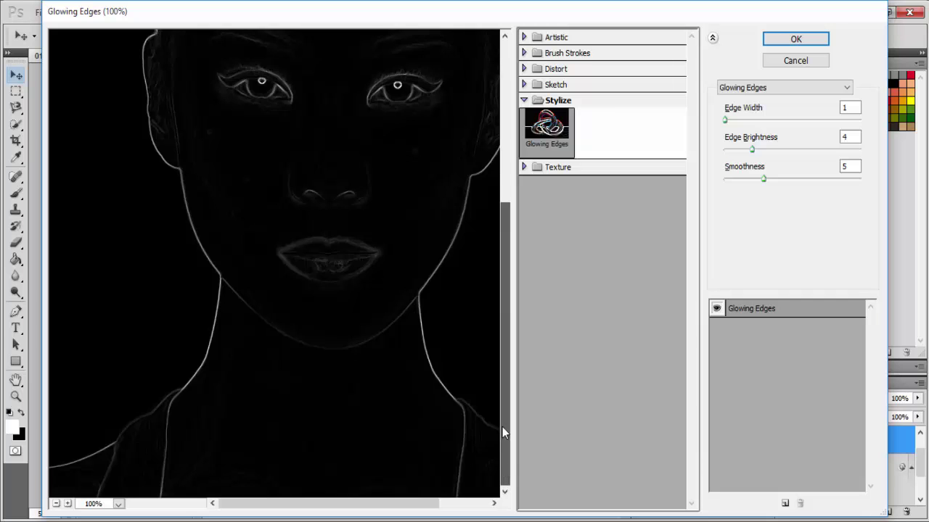
click(56, 504)
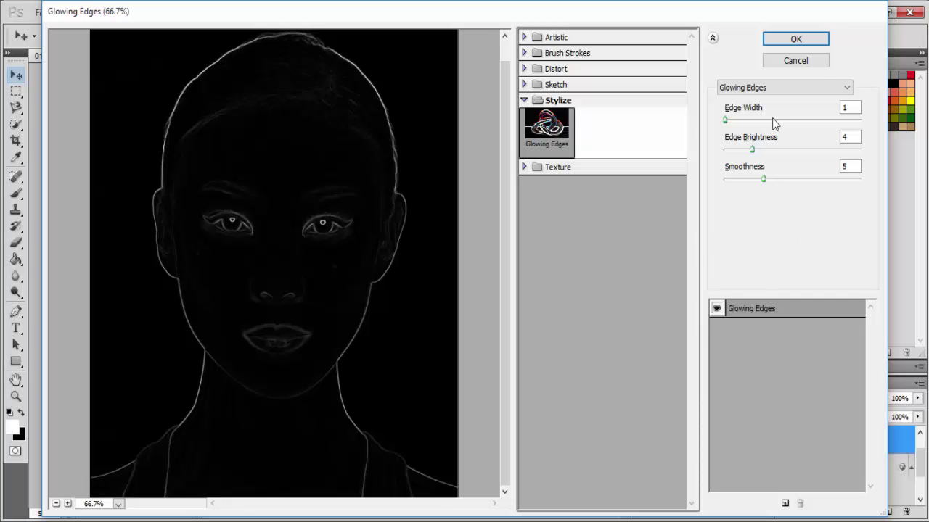
drag(772, 120, 724, 122)
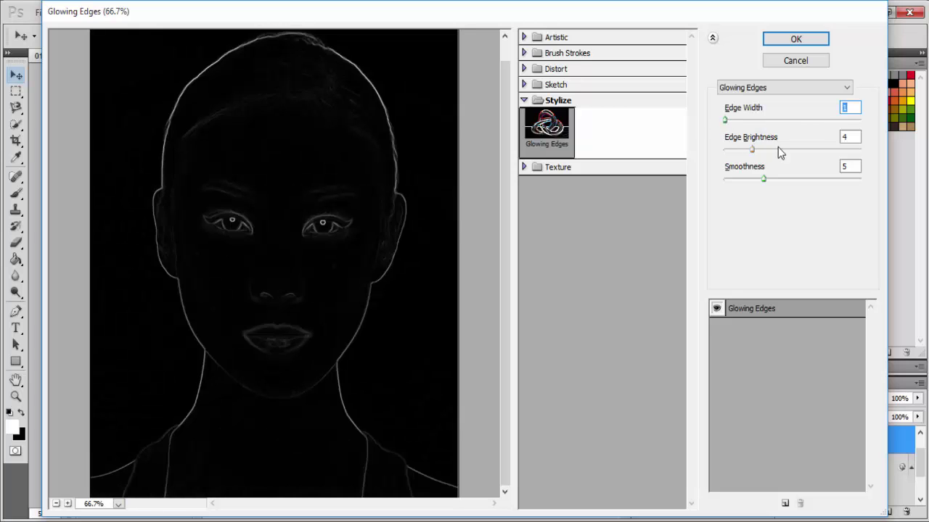
click(778, 148)
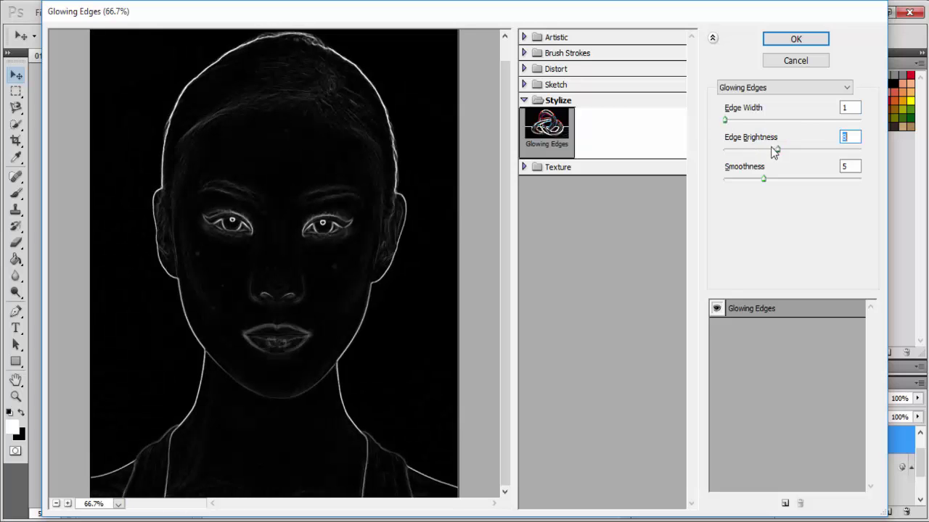
click(763, 149)
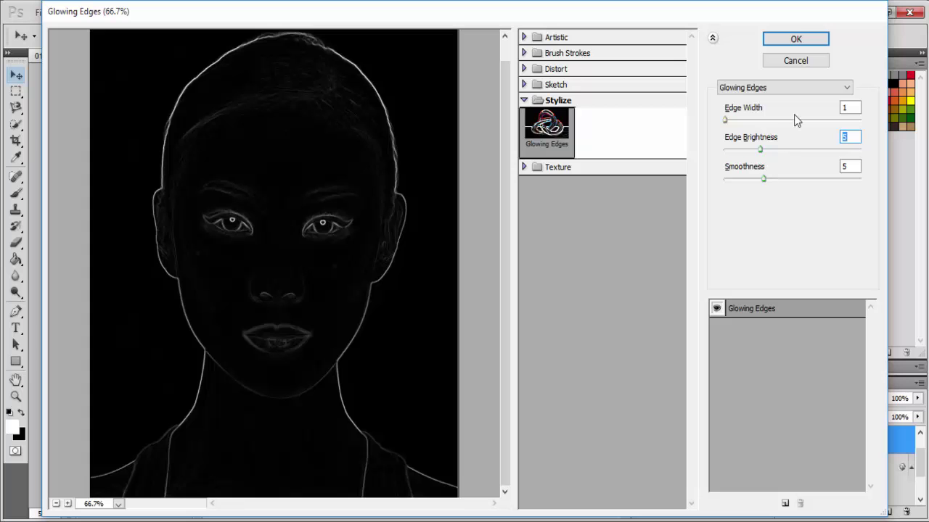
click(796, 39)
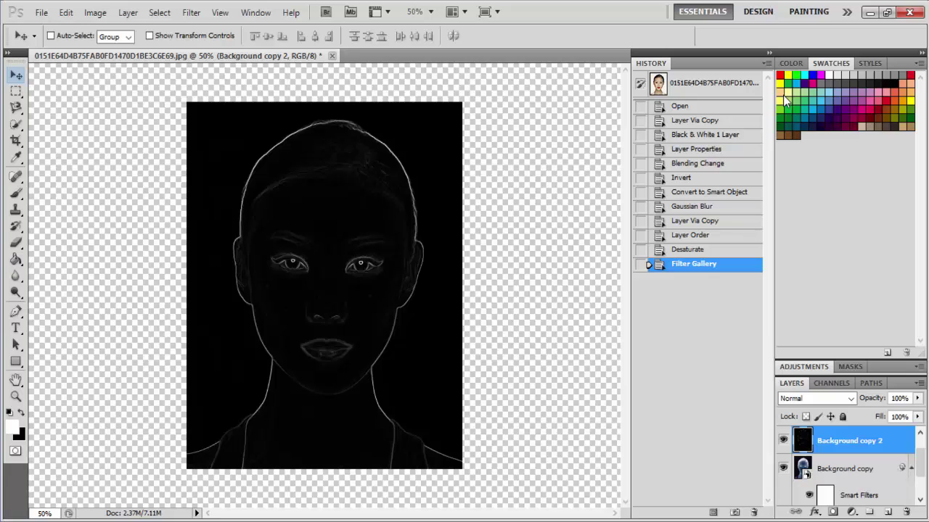
Step: Invert the Background copy 2 layer and set its blend mode to Multiply
key(ctrl+i)
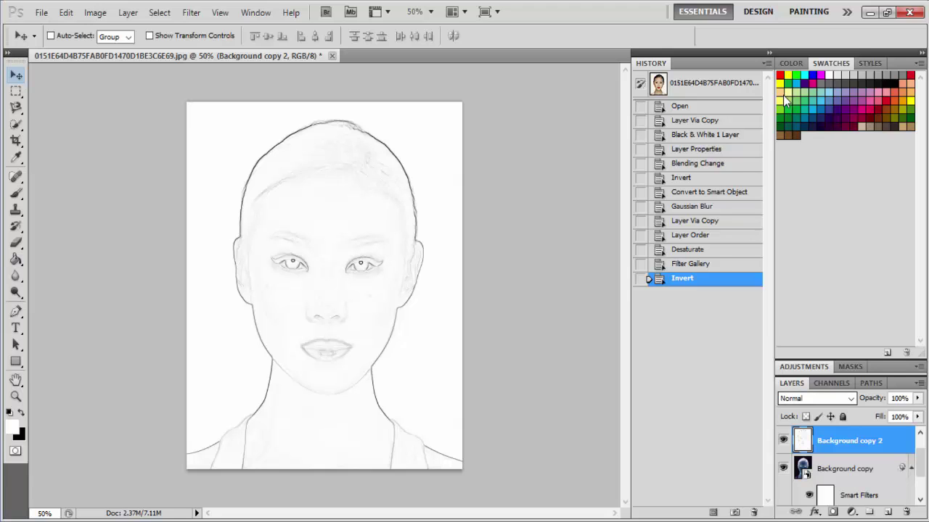
key(shift+alt+m)
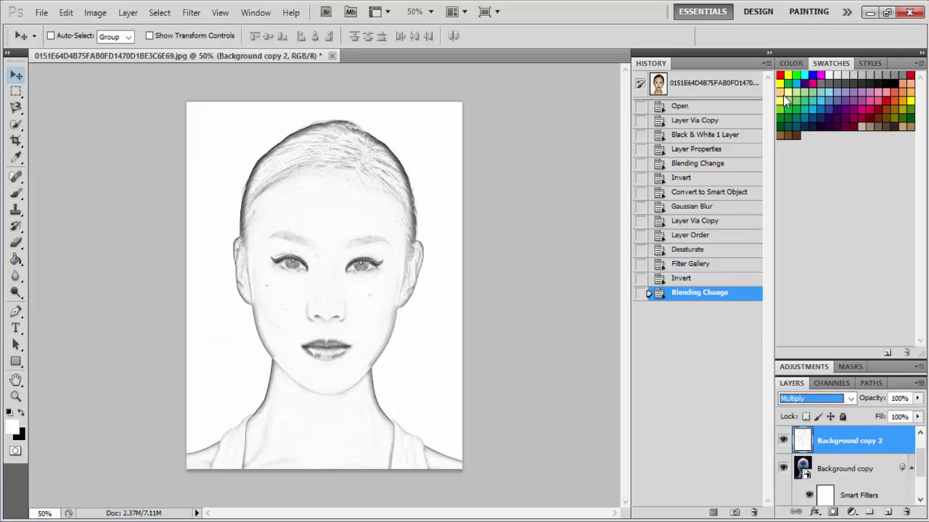
Step: Duplicate the original Background layer once more and move the new copy directly above the Background copy layer
scroll(786, 102, down, 2)
key(alt+comma)
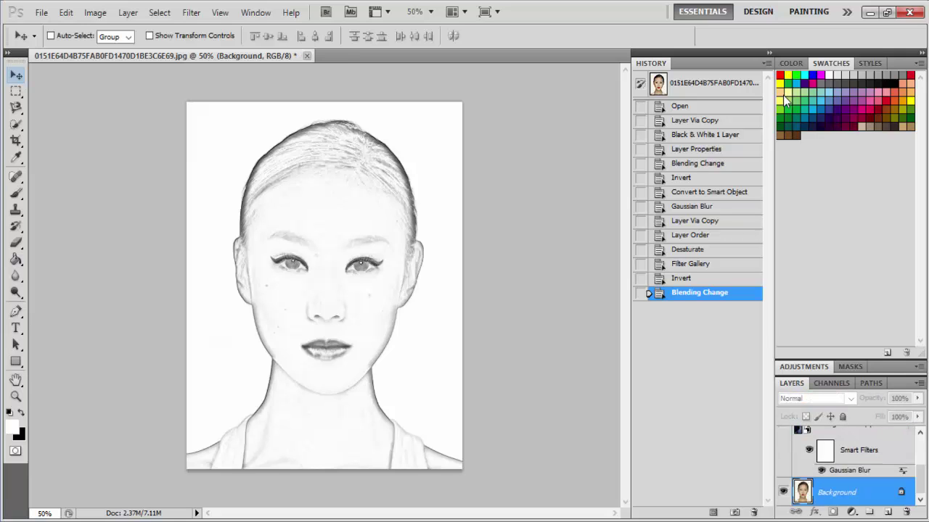
key(ctrl+j)
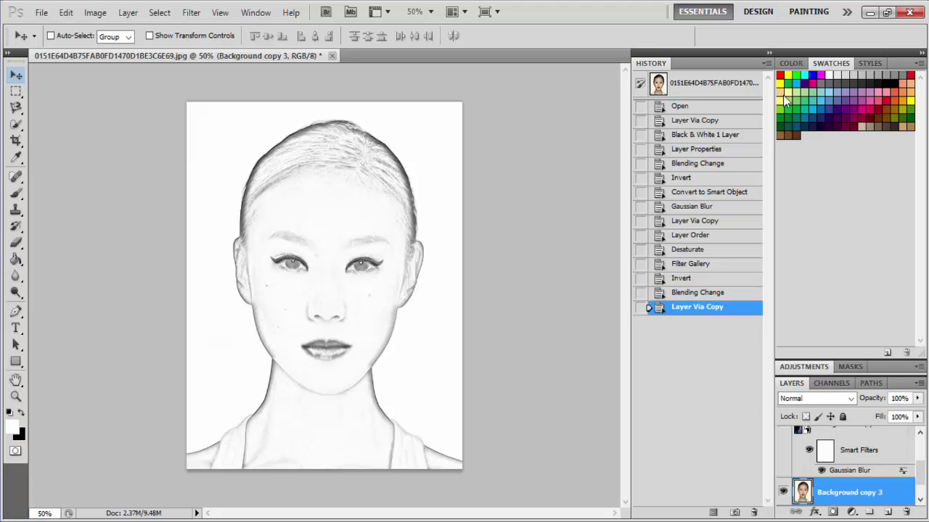
key(ctrl+shift+bracketright)
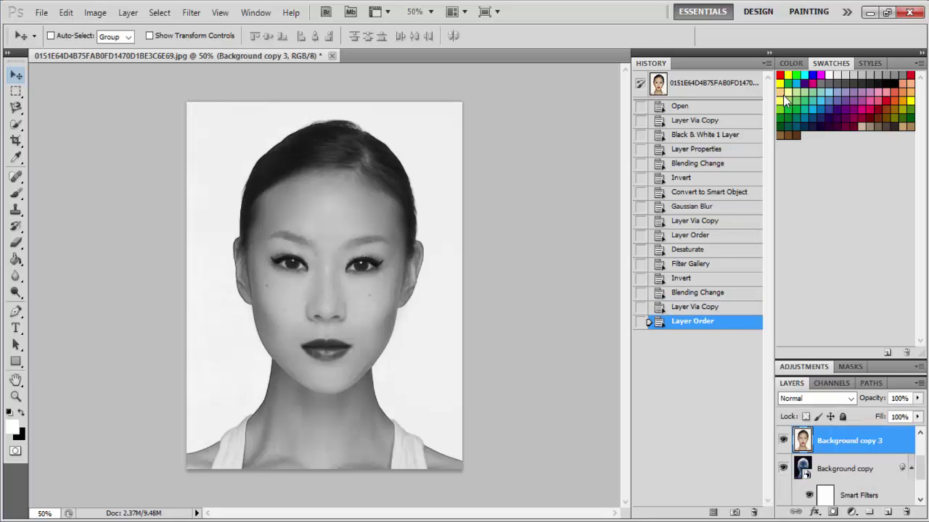
Step: Desaturate the Background copy 3 layer
key(alt+i)
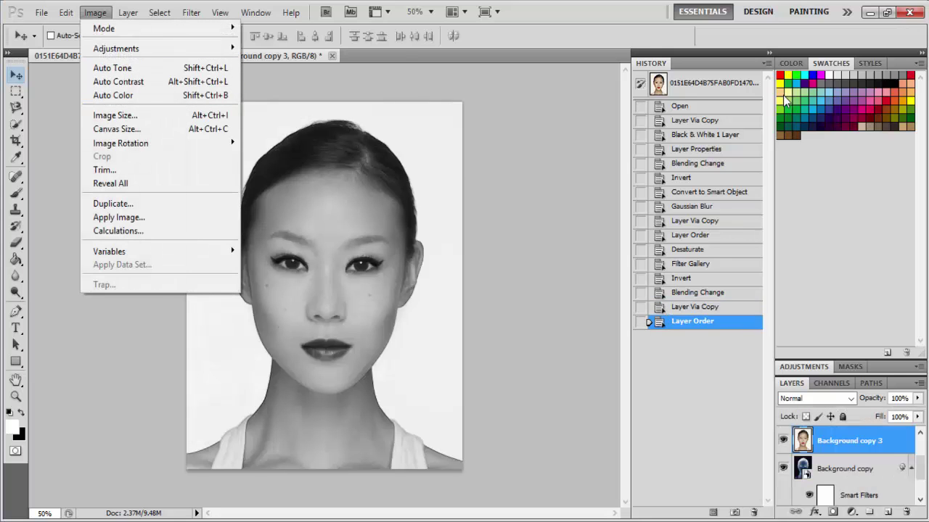
key(j)
key(i)
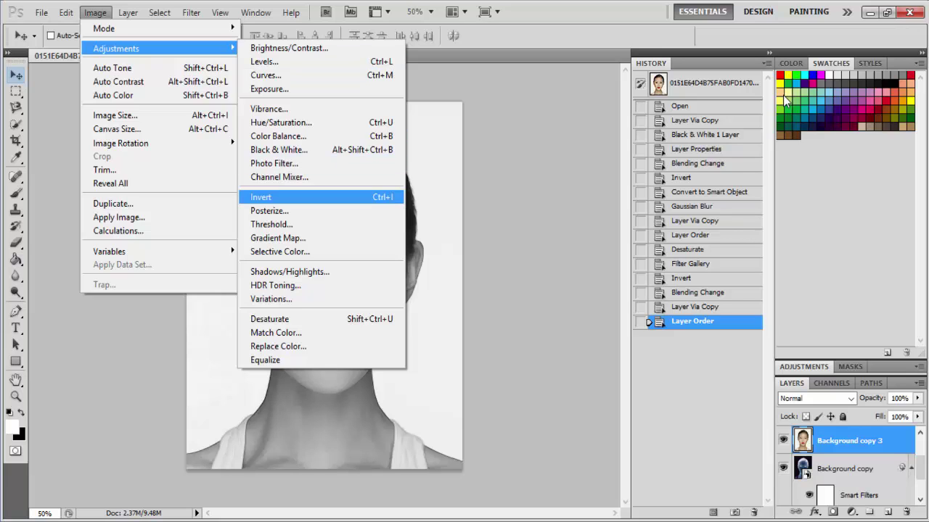
key(d)
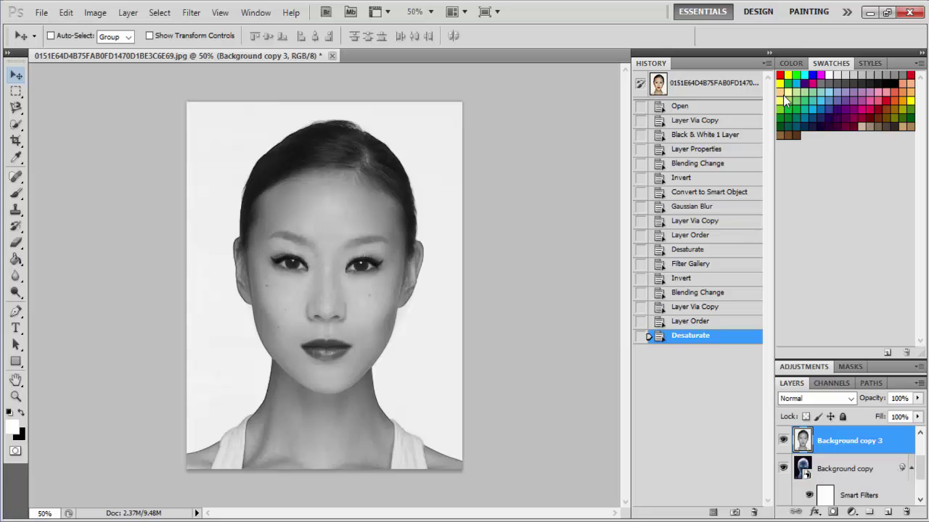
Step: Open the Filter Gallery for the Background copy 3 layer and choose the Charcoal filter from the Sketch group
key(alt+t)
key(Down)
key(Down)
key(Down)
key(Down)
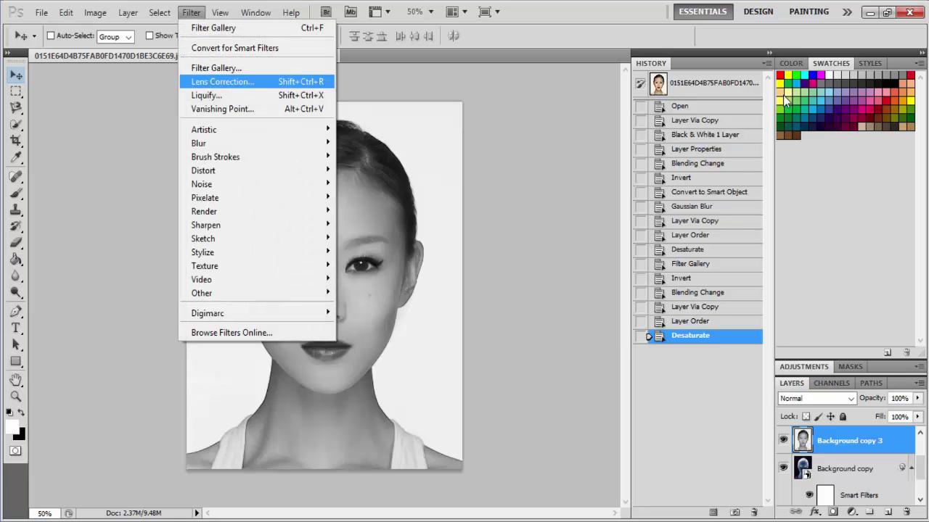
key(Up)
key(Return)
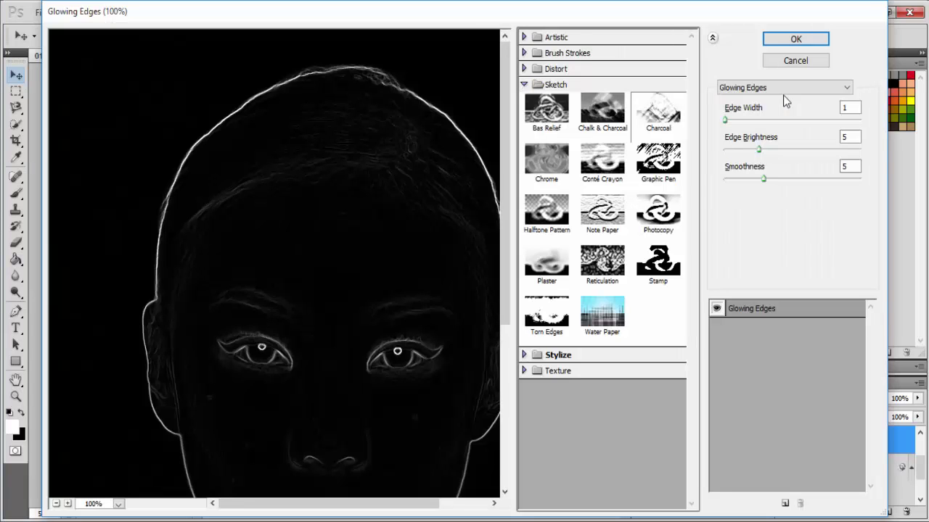
click(658, 112)
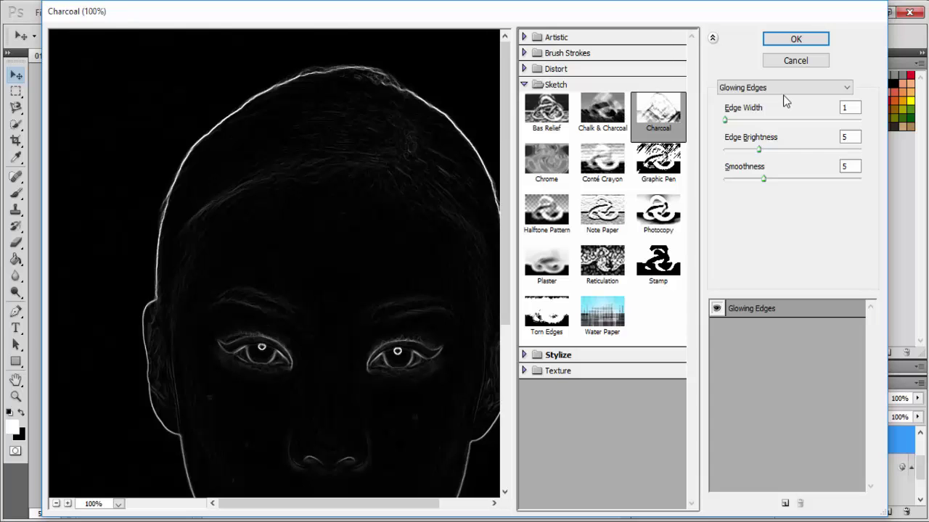
Step: Apply the Charcoal filter with Charcoal Thickness 1, Detail 4 and Light/Dark Balance 40
mouse_move(312, 363)
mouse_down()
mouse_move(312, 97)
mouse_move(312, 303)
mouse_up()
mouse_move(833, 150)
mouse_down()
mouse_move(725, 149)
mouse_move(860, 149)
mouse_move(725, 149)
mouse_move(836, 150)
mouse_up()
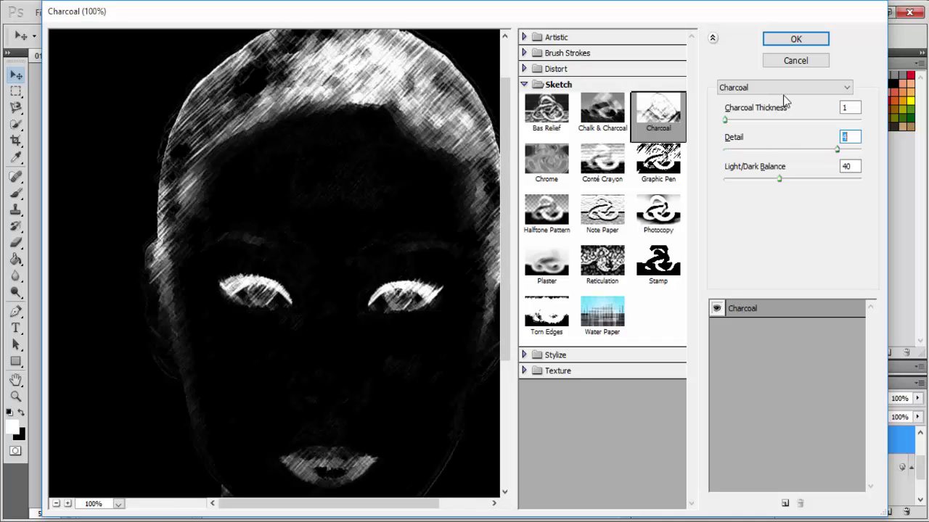
drag(725, 120, 860, 119)
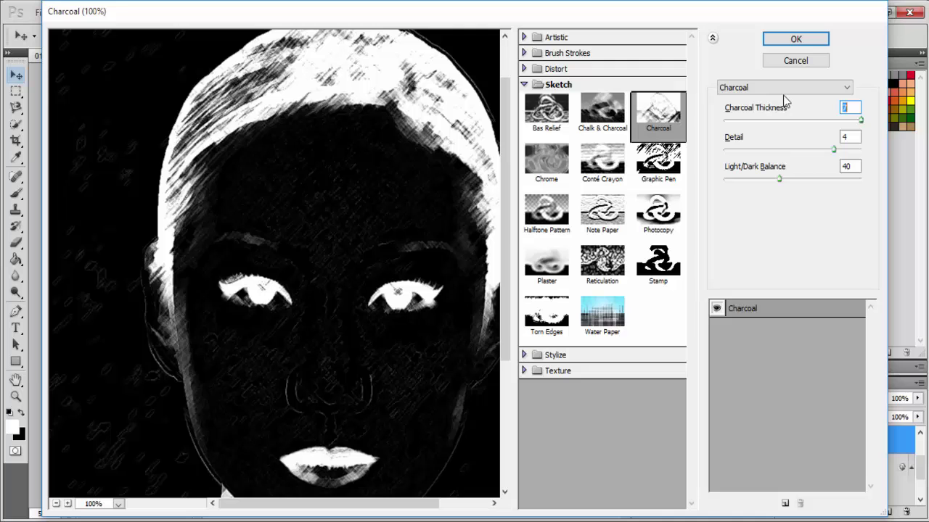
key(Down)
key(Down)
key(Down)
key(Down)
key(Down)
key(Down)
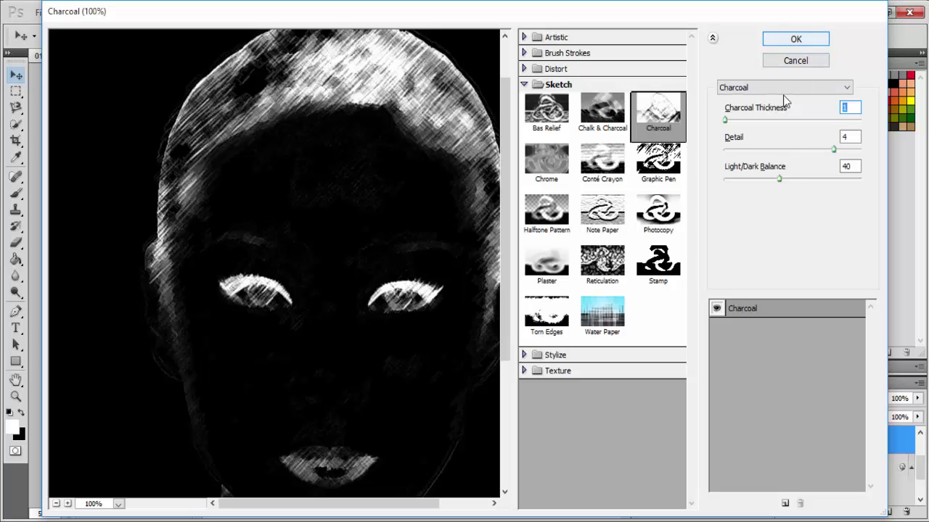
key(Return)
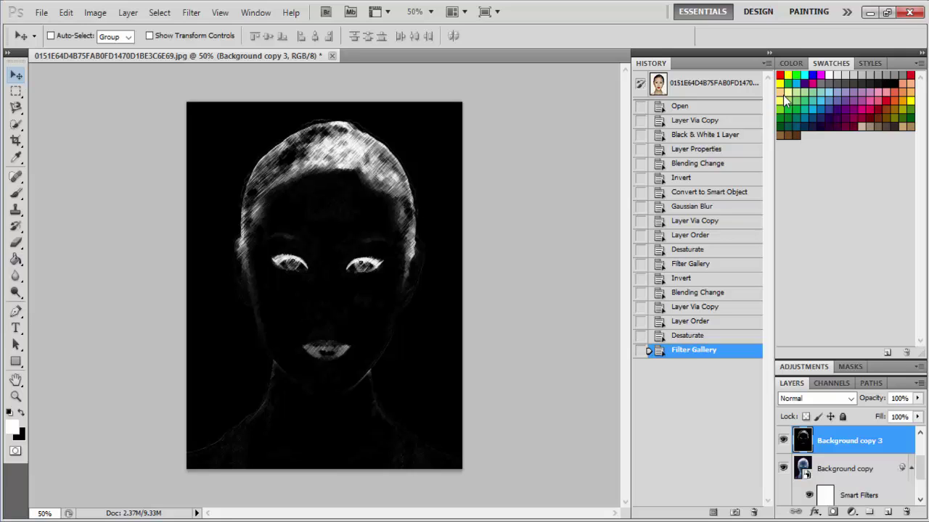
Step: Set the Background copy 3 layer's blend mode to Multiply and hide its effect with an inverted, black layer mask
click(816, 399)
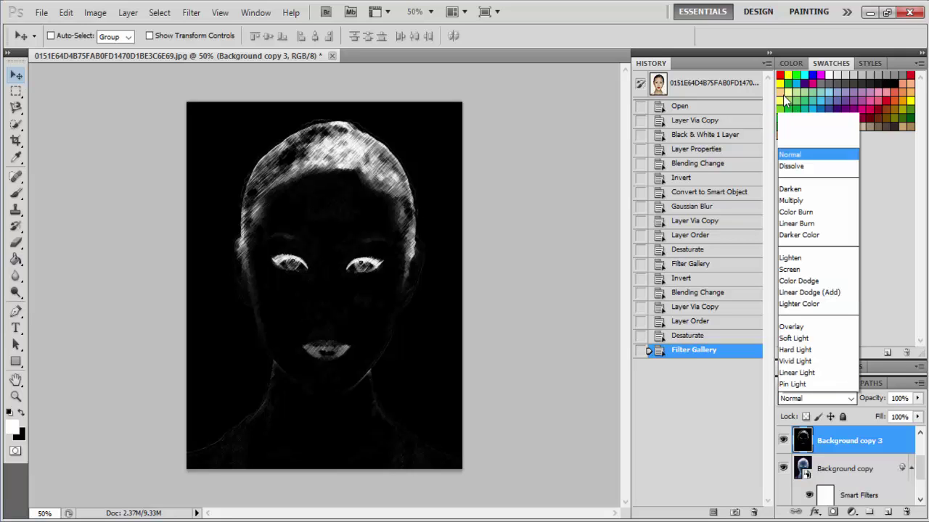
key(shift+alt+m)
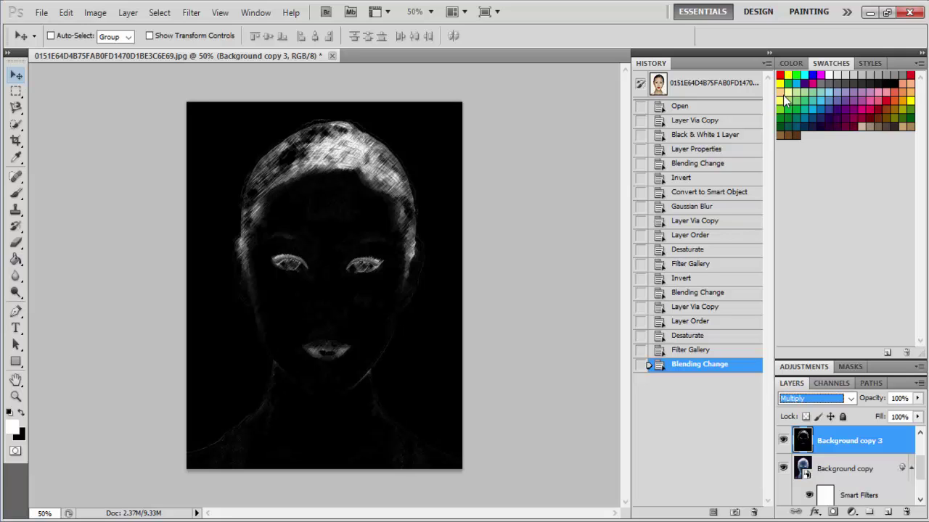
click(832, 512)
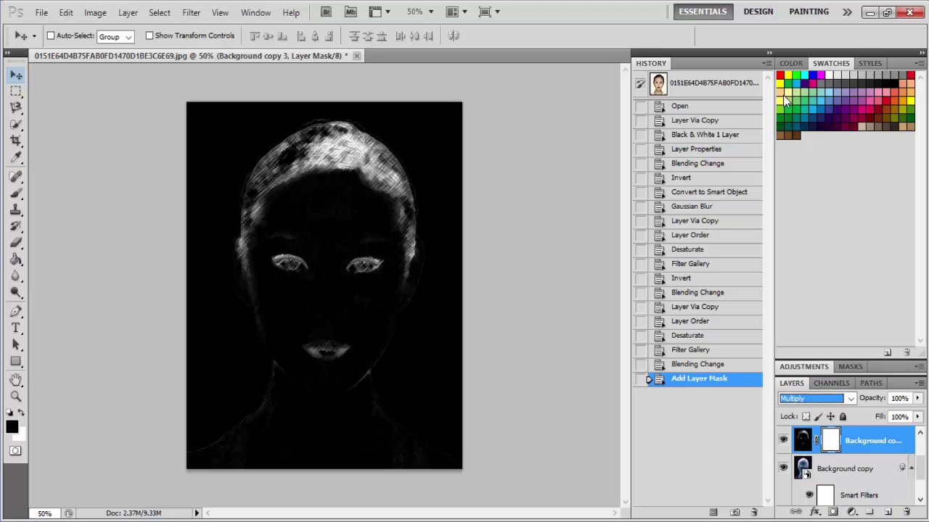
key(ctrl+i)
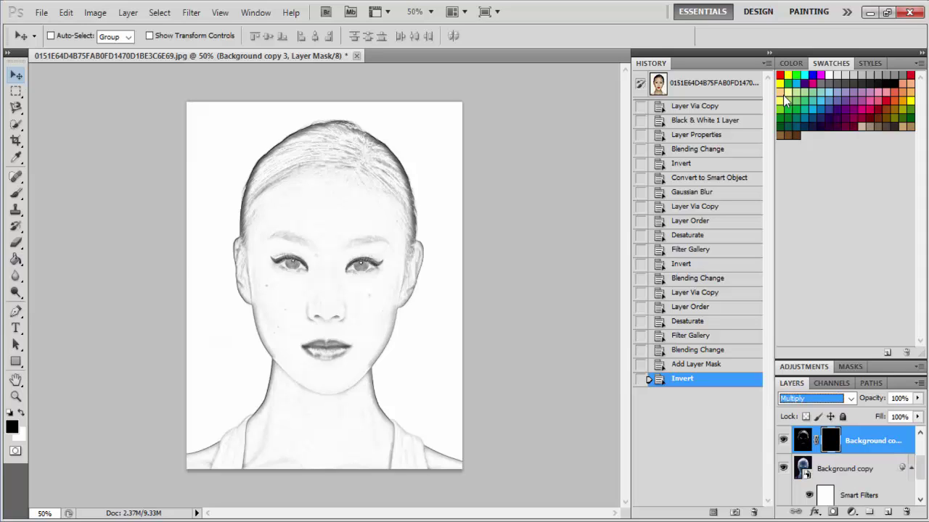
Step: Activate the Brush tool and set the brush size to 38 px
key(s)
key(b)
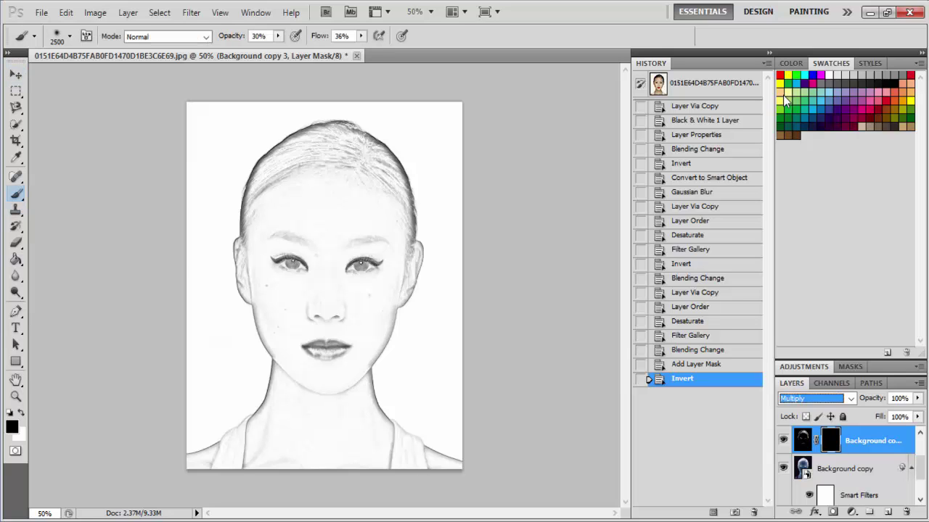
key(Escape)
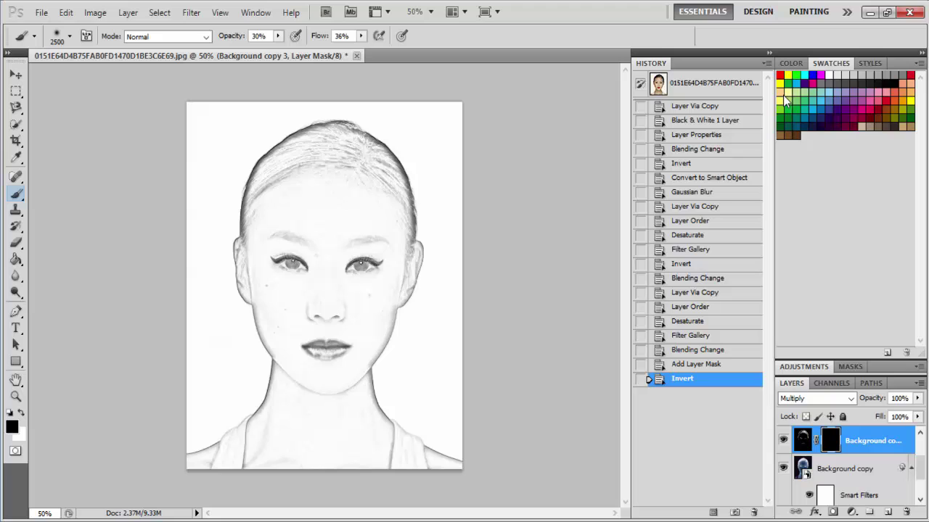
key(Return)
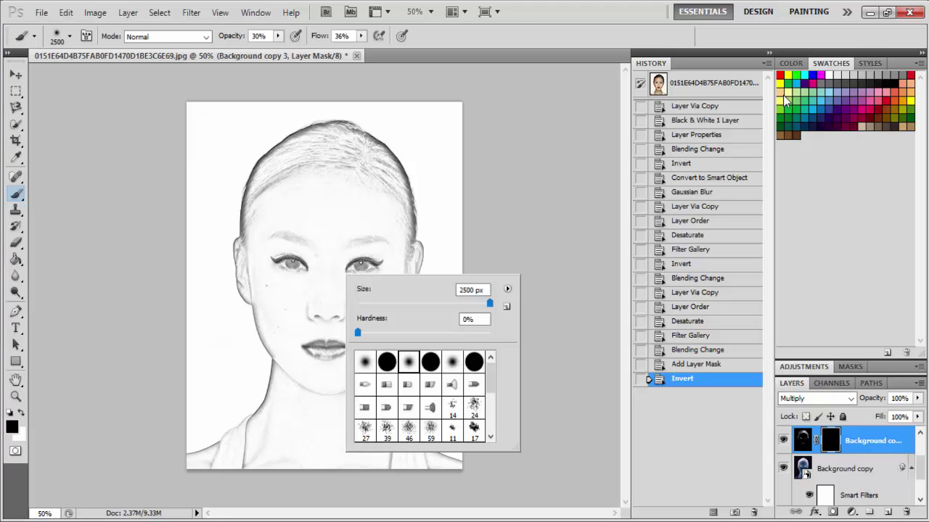
text(38)
key(Return)
key(Return)
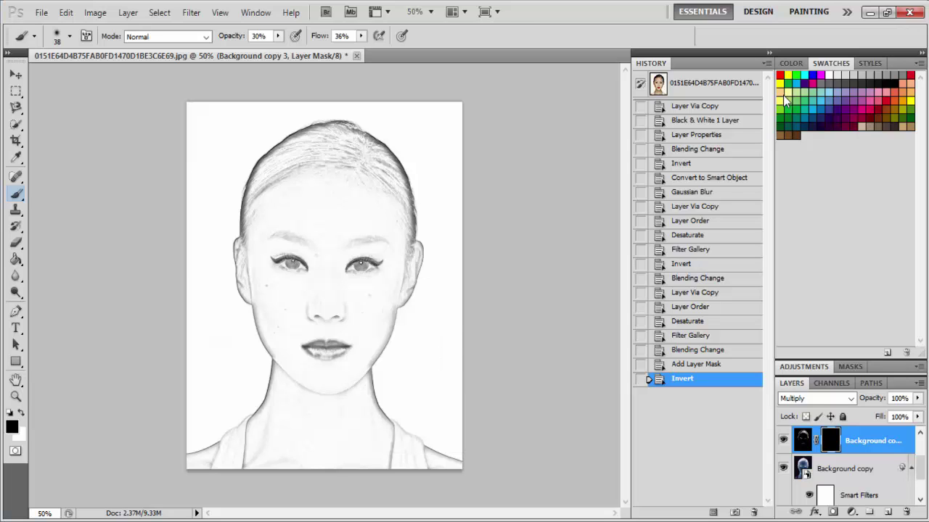
Step: Make white the foreground color and create a new empty layer above the Background copy 3 layer
key(ctrl+1)
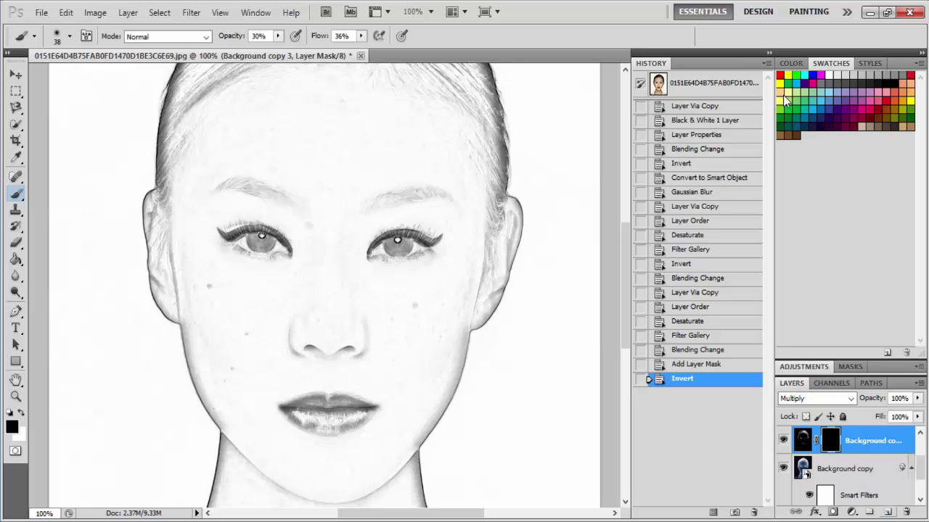
key(x)
key(ctrl+shift+alt+n)
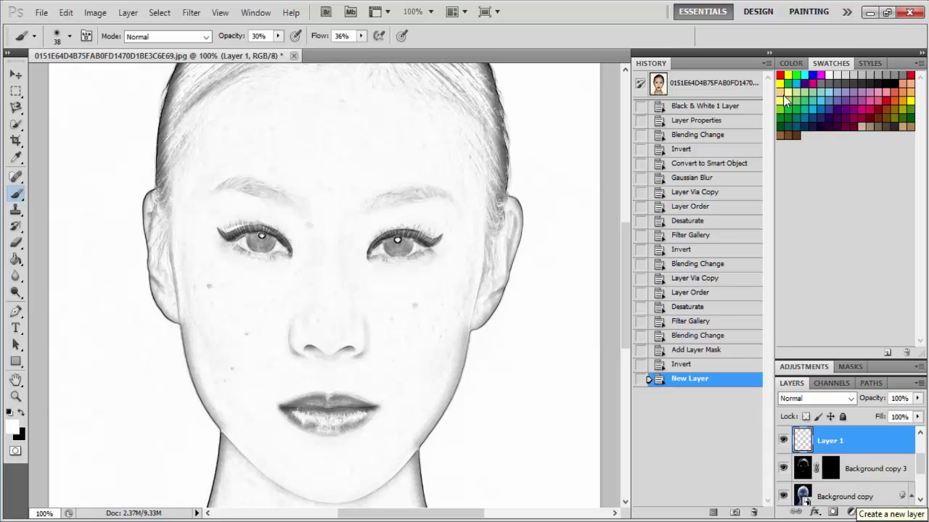
Step: Reduce the brush size to 1 px
right_click(268, 217)
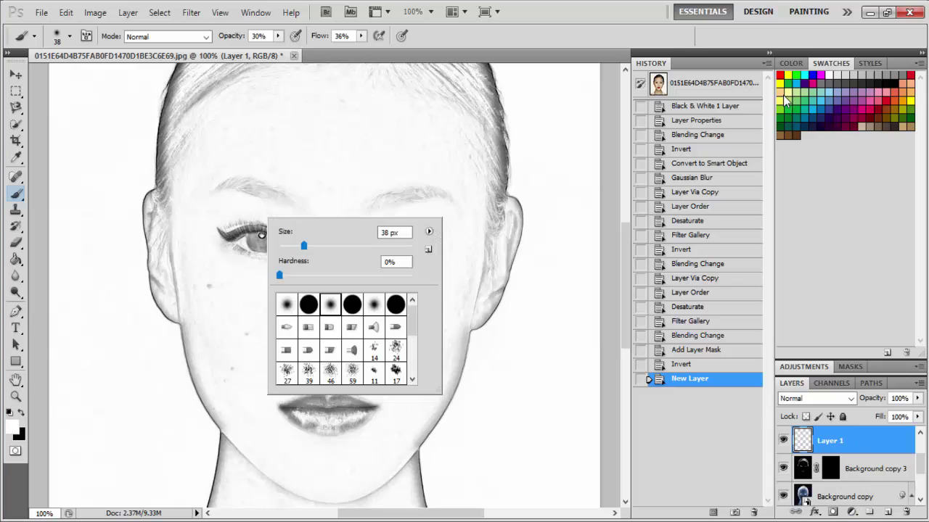
drag(303, 245, 279, 245)
key(Return)
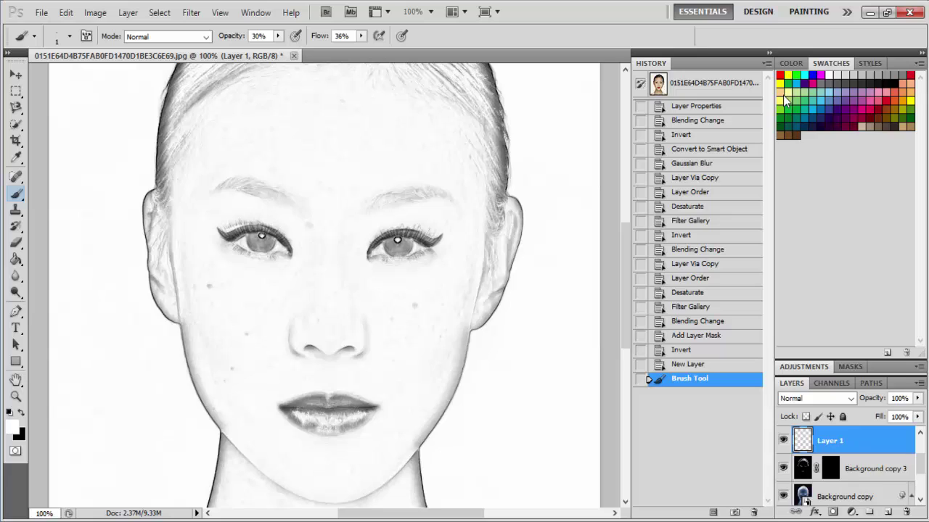
Step: Undo the last brush stroke on Layer 1 and make black the foreground color
key(ctrl+z)
key(x)
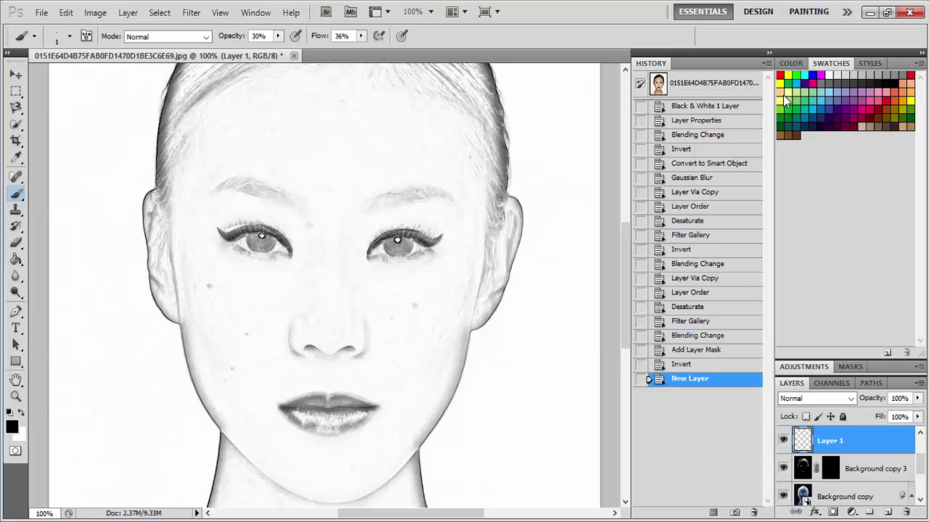
scroll(783, 97, down, 3)
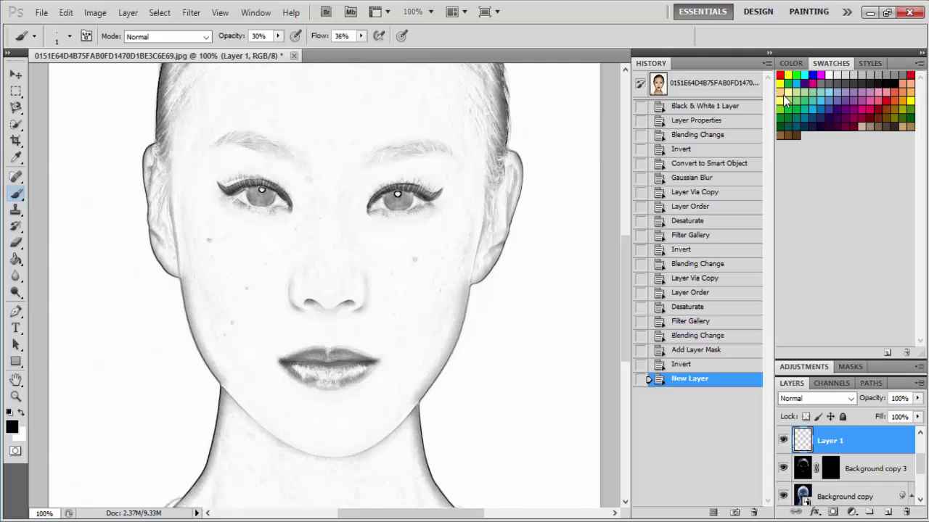
scroll(784, 97, down, 6)
mouse_move(131, 149)
mouse_down()
mouse_move(109, 278)
mouse_move(140, 324)
mouse_up()
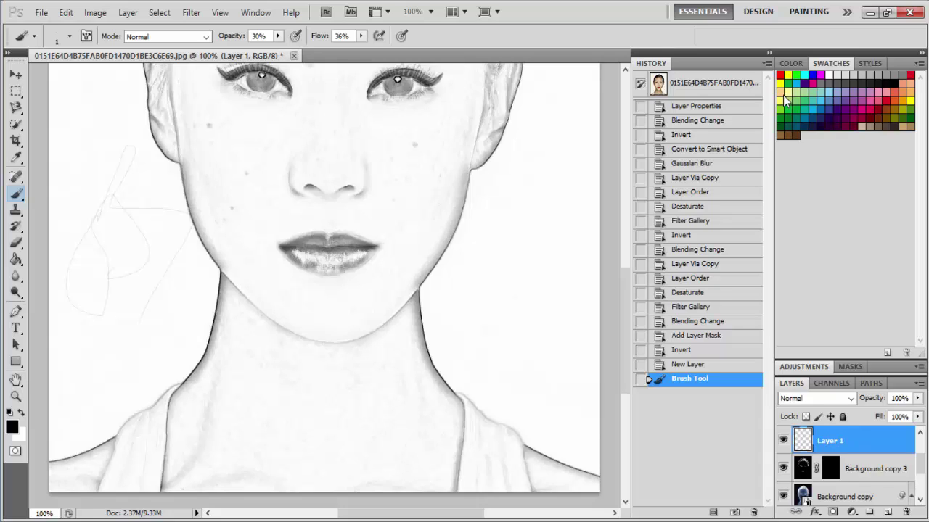
key(ctrl+z)
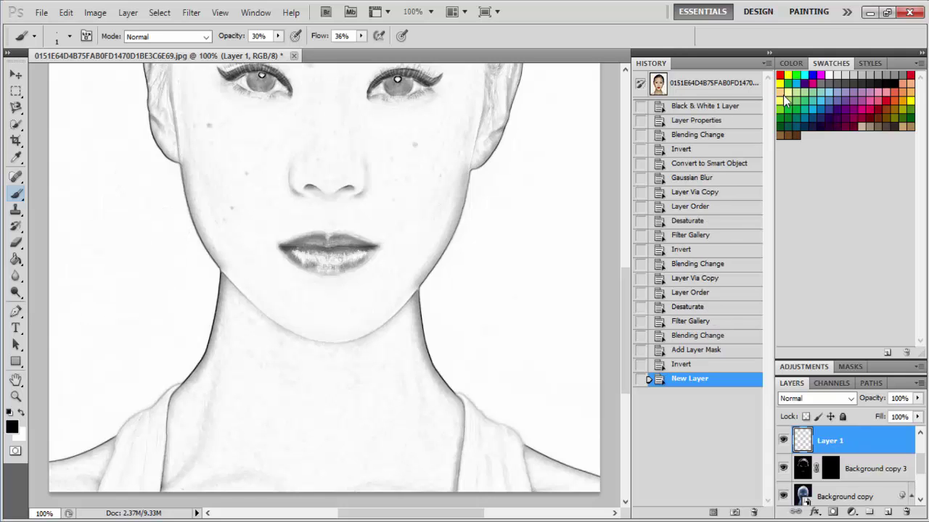
Step: Draw fine black shading strokes on Layer 1 along the left edge of the cheek and jaw
key(ctrl+plus)
scroll(783, 97, up, 4)
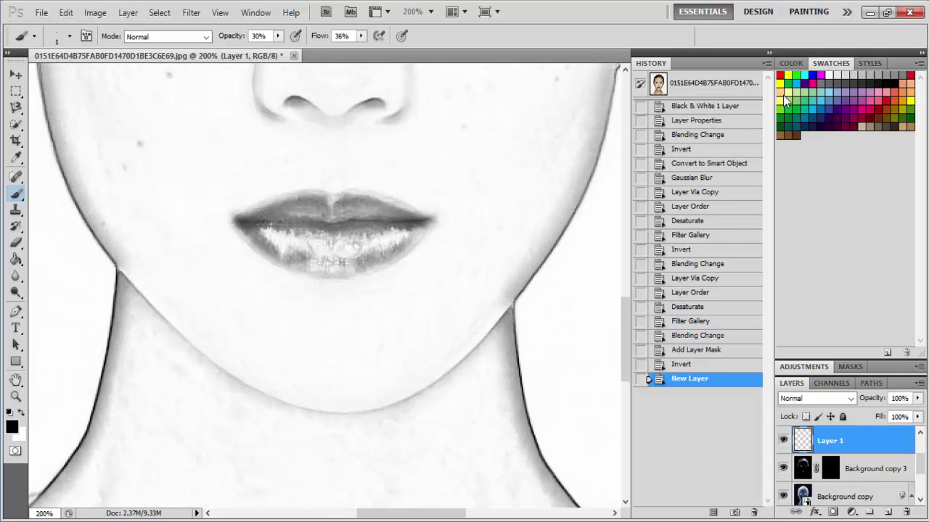
scroll(783, 96, up, 3)
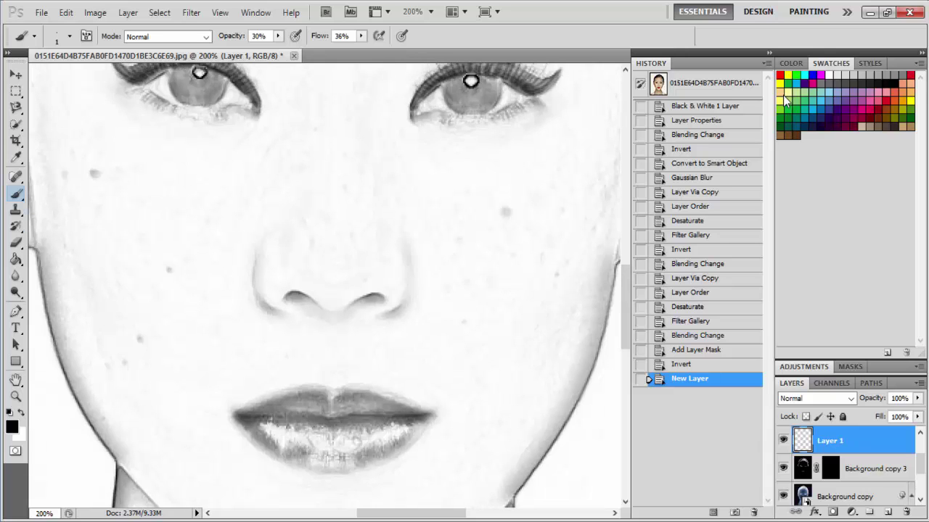
scroll(784, 100, left, 5)
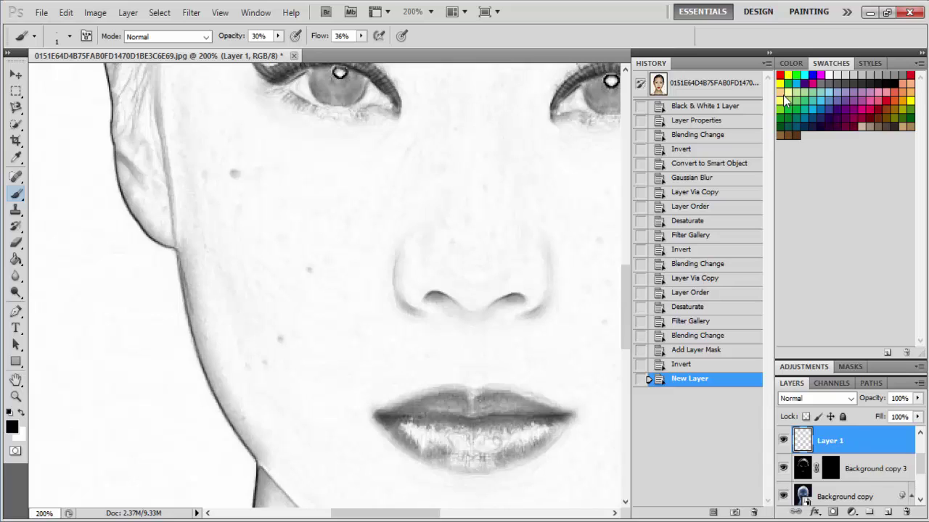
mouse_move(187, 259)
mouse_down()
mouse_move(223, 405)
mouse_move(216, 370)
mouse_move(250, 444)
mouse_move(237, 420)
mouse_up()
Step: Fill in both eyebrows on Layer 1 with fine 1 px black hair strokes
scroll(326, 290, up, 8)
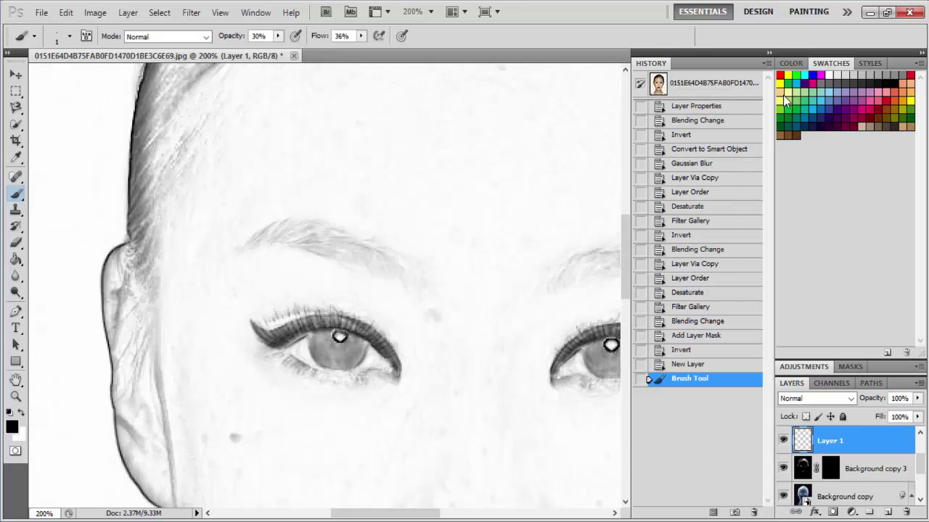
mouse_move(258, 238)
mouse_down()
mouse_move(292, 226)
mouse_move(369, 255)
mouse_move(304, 229)
mouse_move(371, 254)
mouse_move(396, 270)
mouse_move(332, 249)
mouse_move(425, 292)
mouse_up()
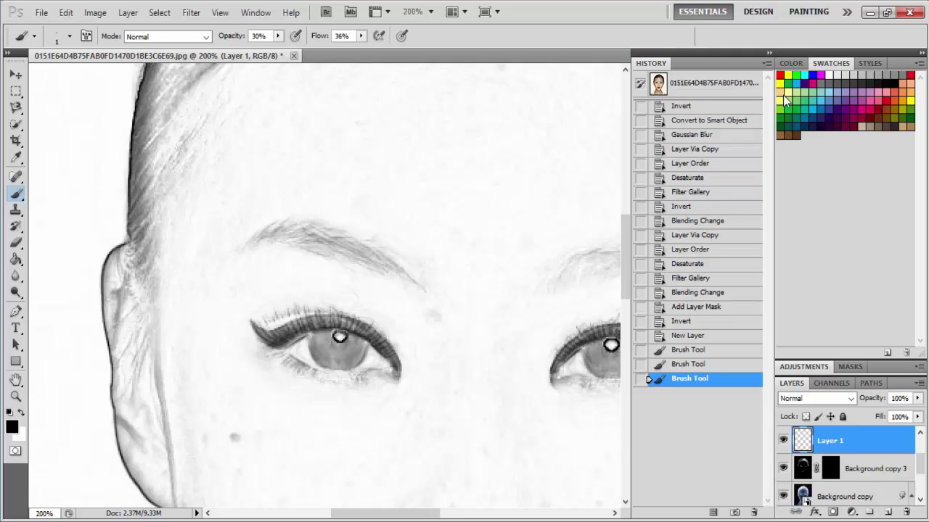
scroll(325, 285, down, 1)
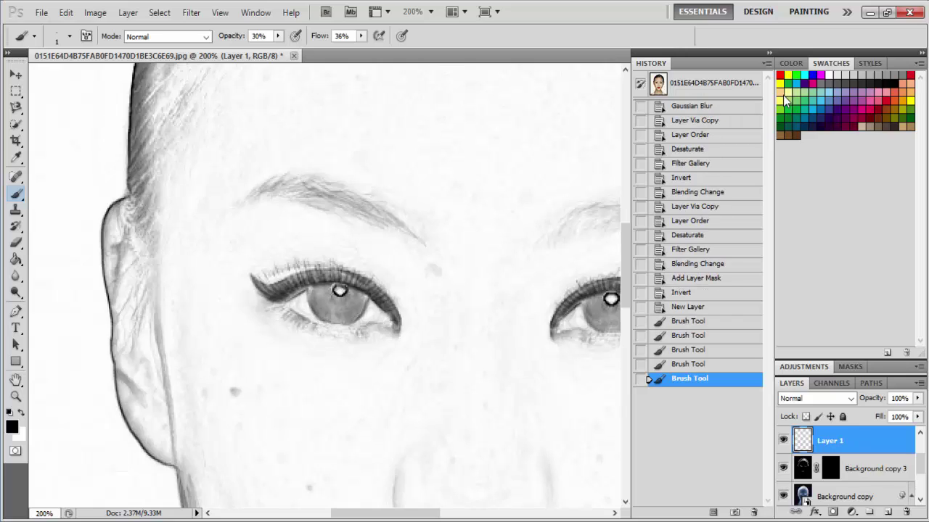
scroll(324, 285, up, 1)
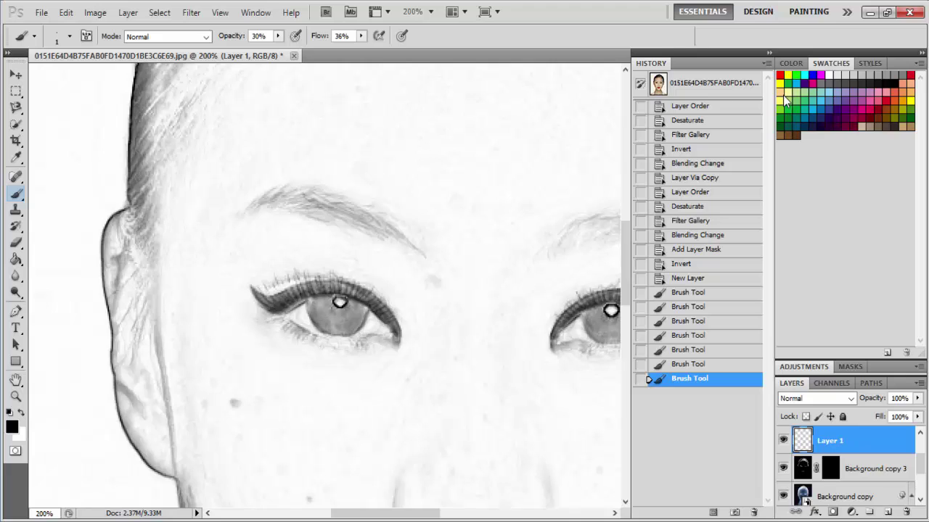
drag(385, 514, 423, 513)
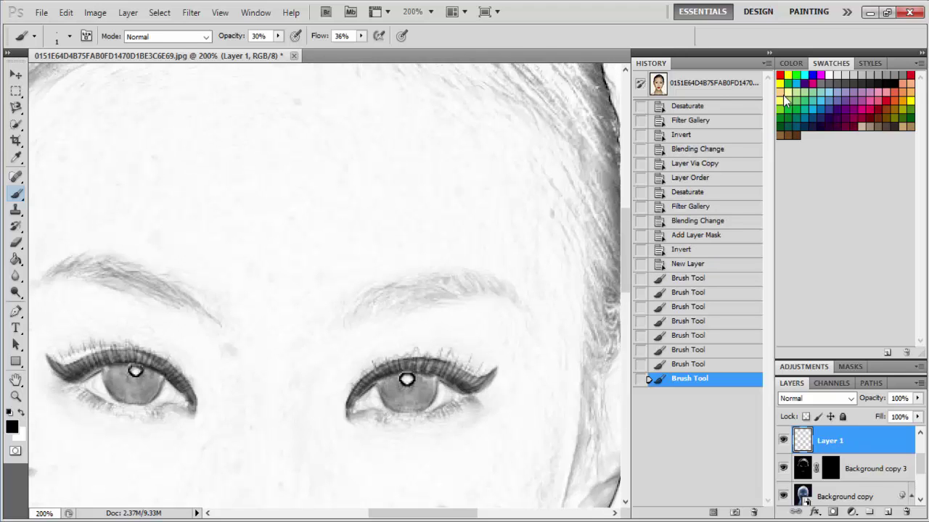
mouse_move(352, 316)
mouse_down()
mouse_move(428, 290)
mouse_move(415, 286)
mouse_move(398, 294)
mouse_move(486, 284)
mouse_move(450, 283)
mouse_move(510, 289)
mouse_up()
Step: Draw fine black hair strokes along the hairline above the forehead and on both sides of the hair, at 100% zoom
scroll(324, 283, up, 2)
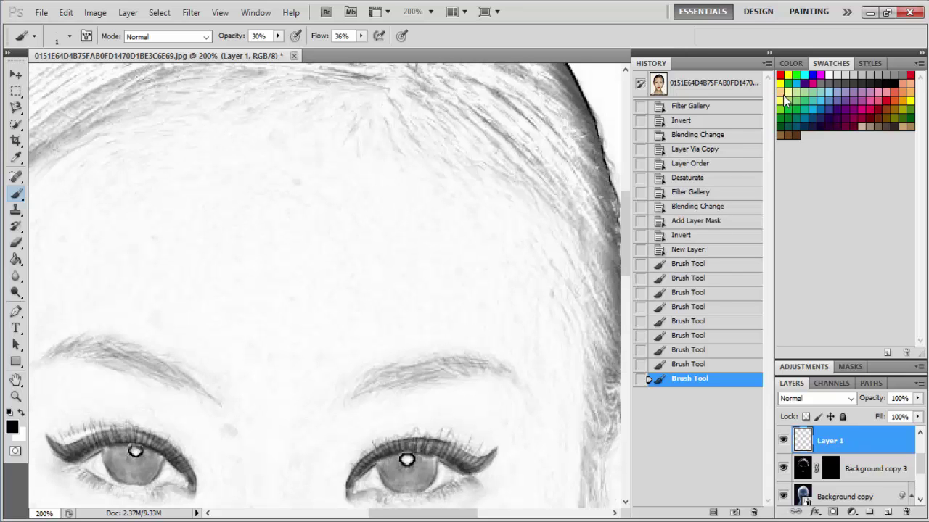
scroll(325, 283, up, 3)
click(413, 11)
text(100)
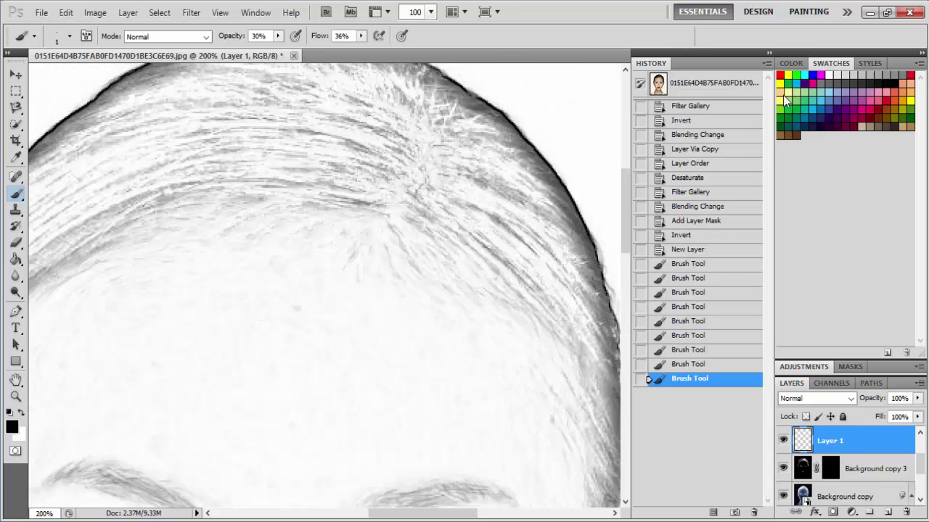
key(Return)
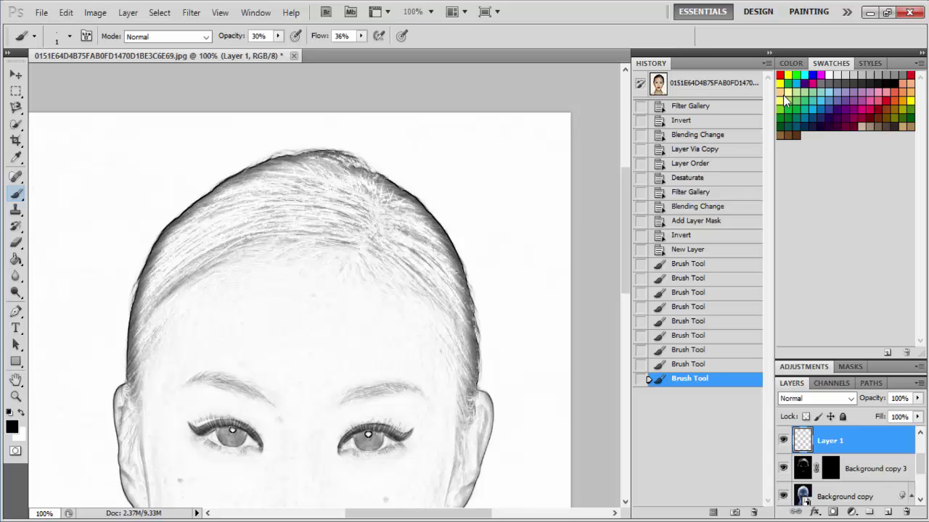
scroll(783, 97, down, 1)
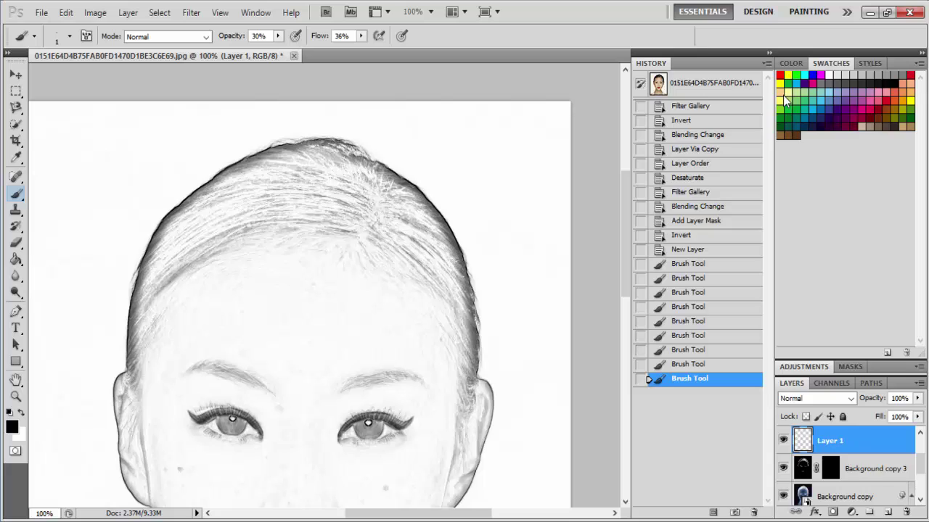
drag(221, 272, 308, 247)
drag(250, 261, 327, 251)
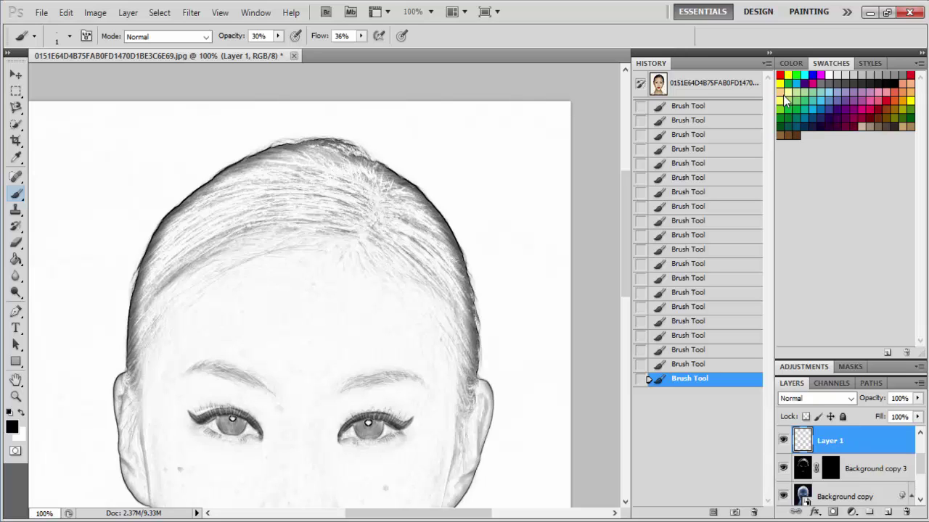
drag(173, 246, 234, 222)
drag(387, 268, 414, 285)
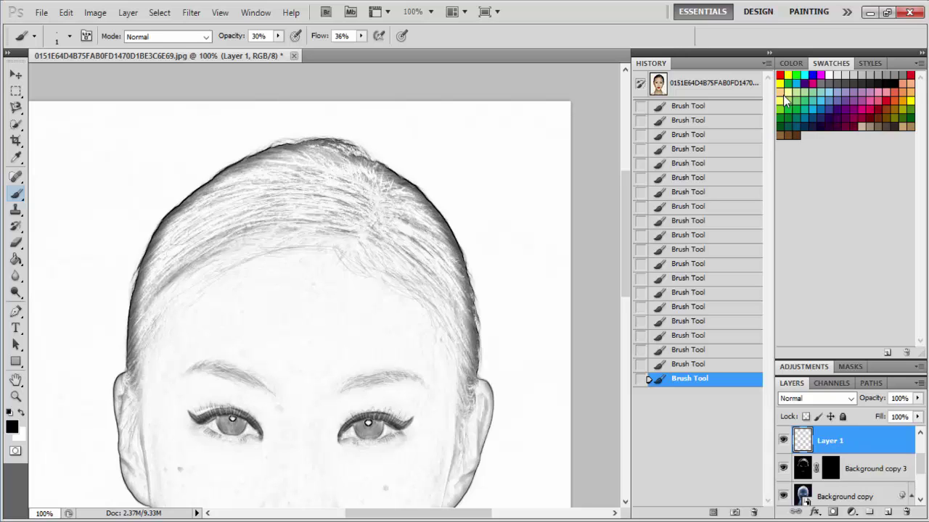
Step: Choose the first soft round brush tip, set its size to 8 px, and undo a trial stroke beside the face
scroll(784, 100, up, 1)
scroll(784, 100, down, 2)
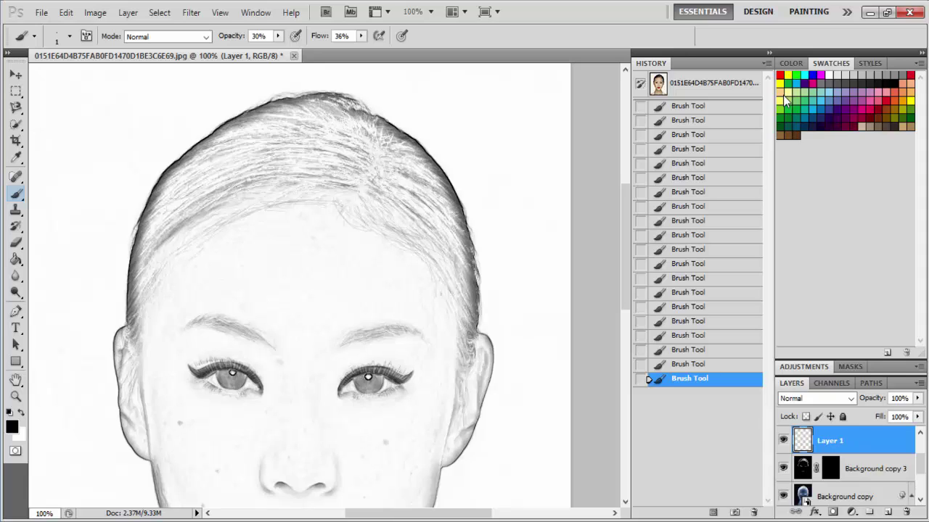
scroll(785, 100, down, 3)
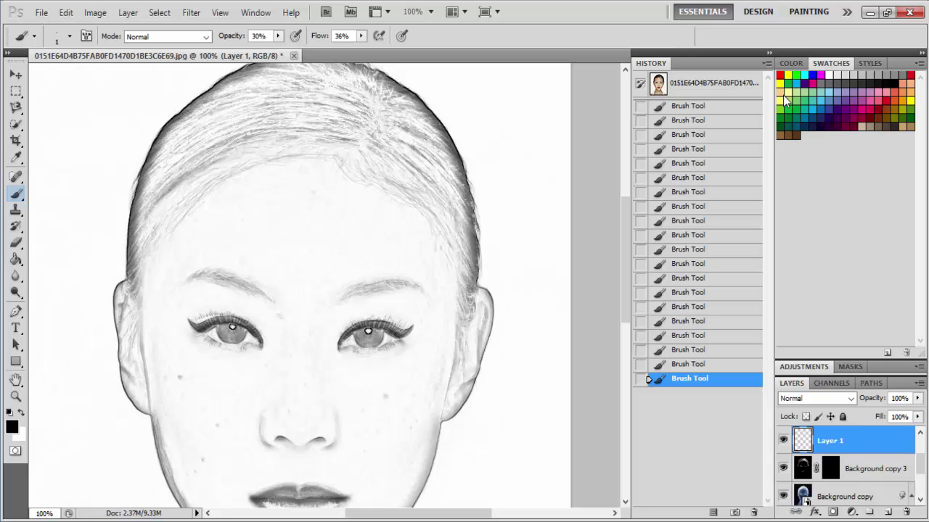
scroll(785, 100, down, 2)
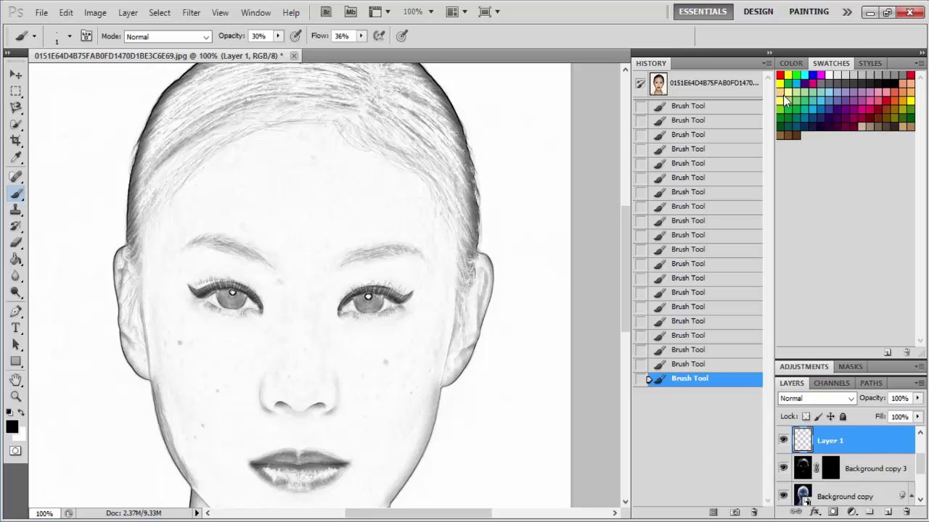
scroll(785, 101, down, 3)
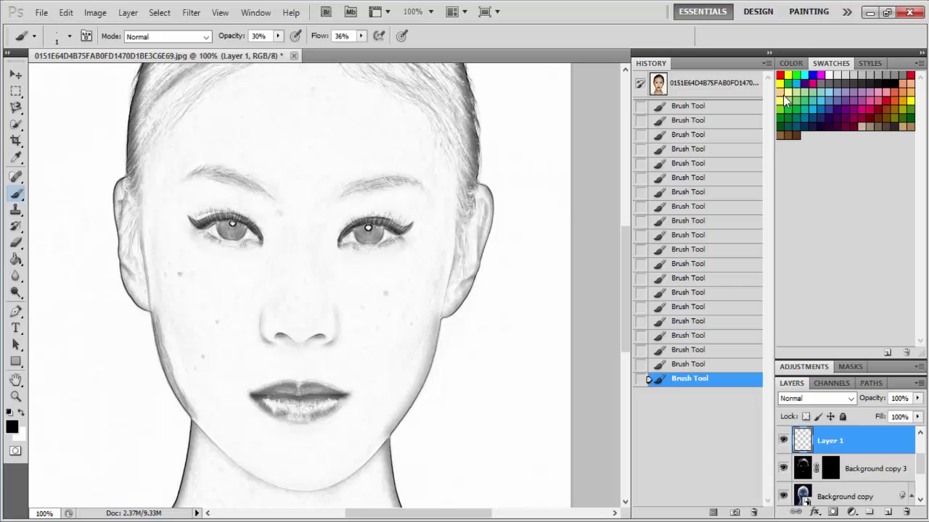
scroll(785, 101, up, 1)
scroll(238, 239, down, 4)
right_click(238, 239)
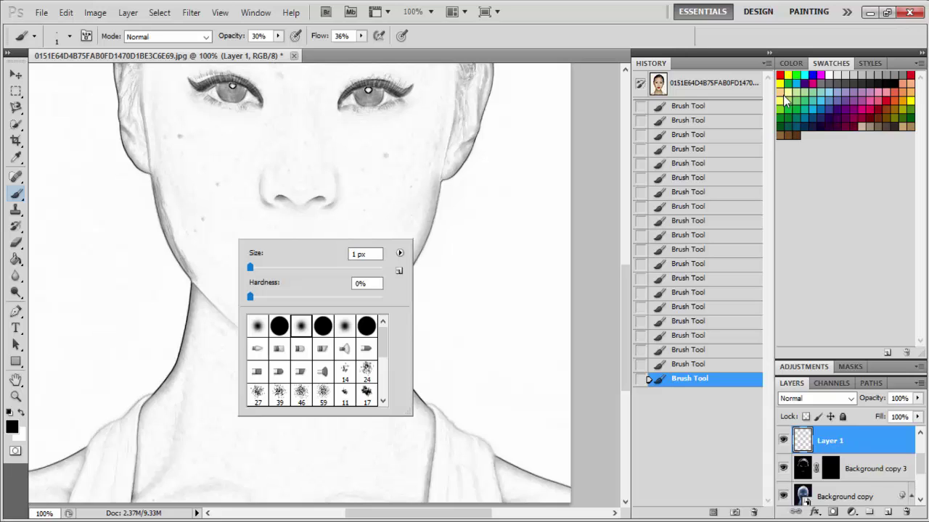
click(257, 326)
drag(250, 268, 255, 268)
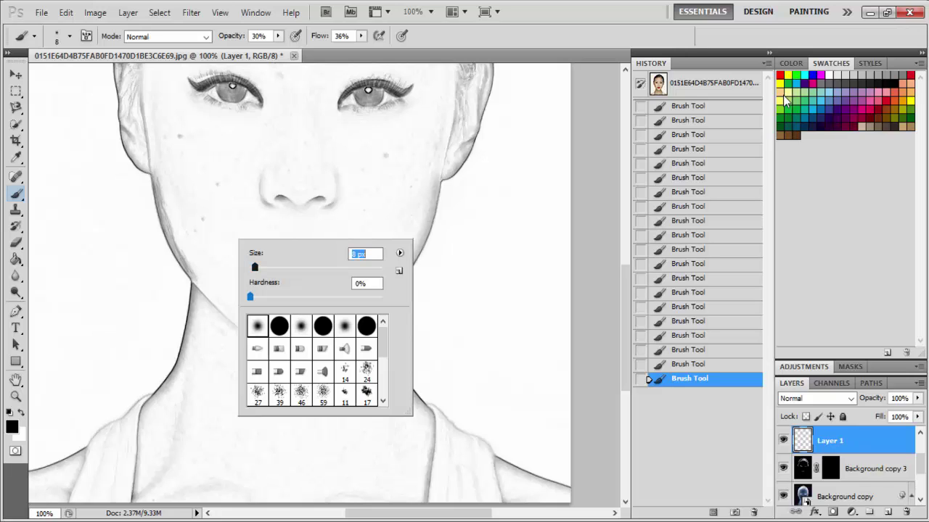
key(Return)
drag(433, 204, 432, 190)
key(ctrl+z)
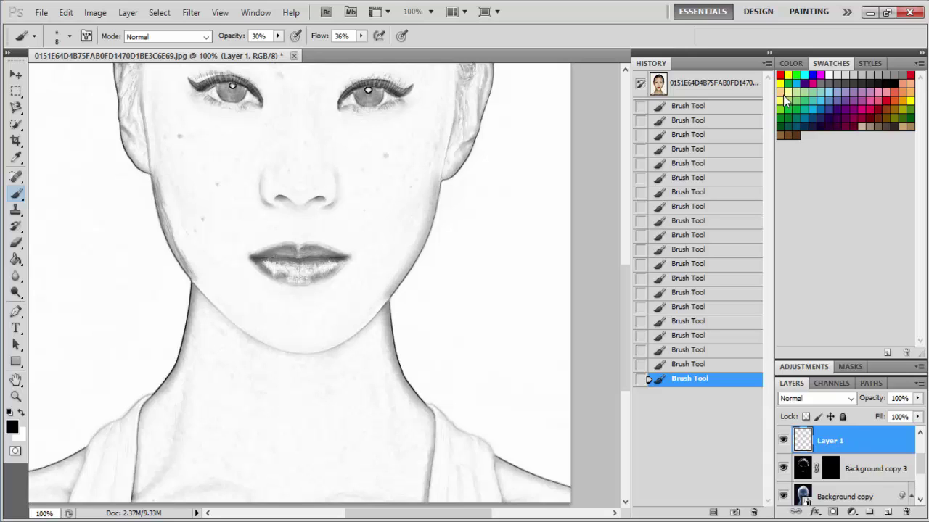
Step: Shade the upper and lower lips on Layer 1 with the 8 px black brush at 200% zoom
scroll(300, 286, up, 2)
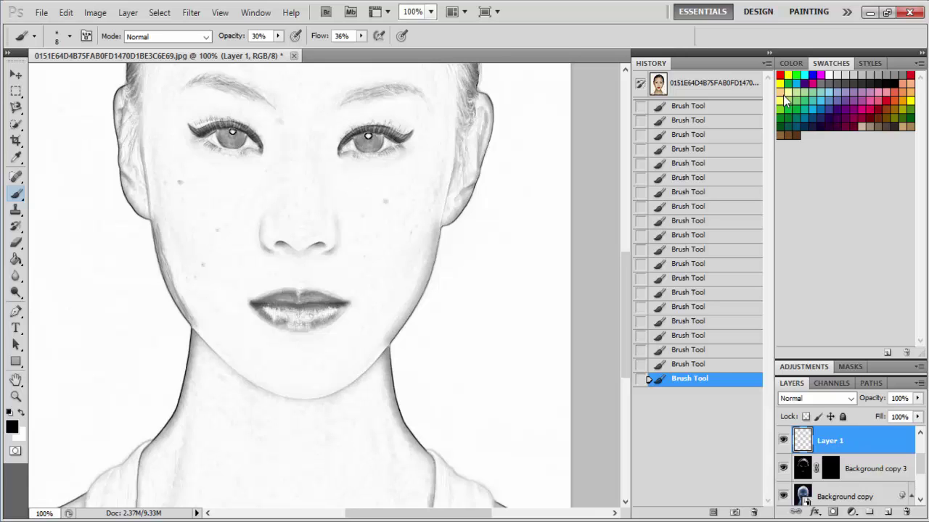
click(412, 12)
text(200)
key(Return)
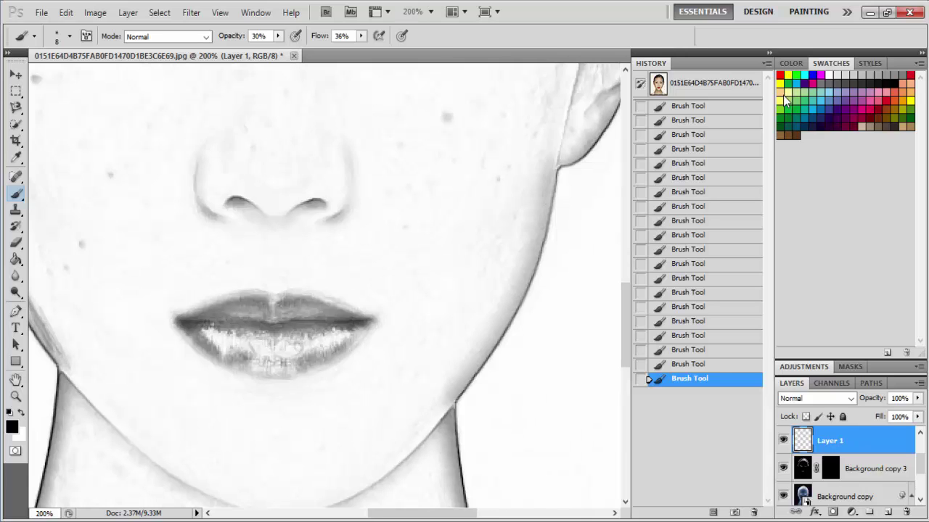
drag(300, 363, 324, 356)
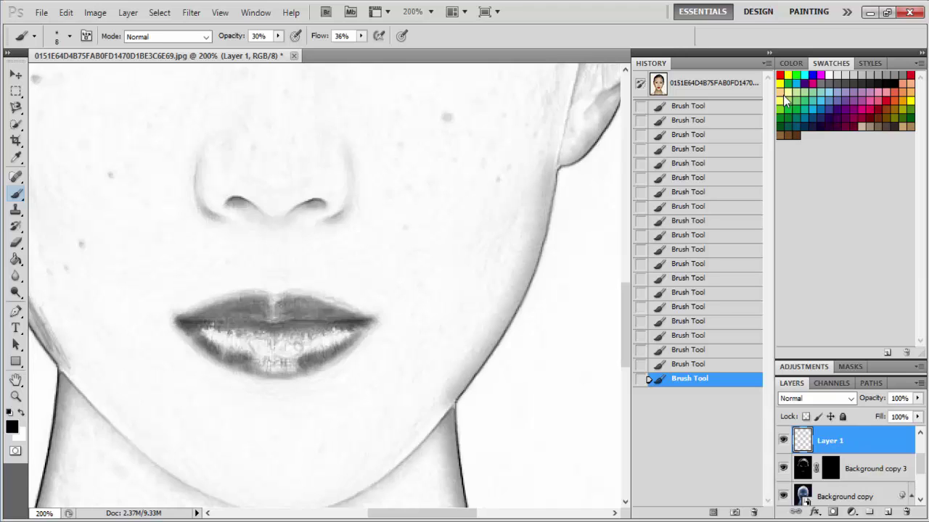
Step: Set the brush size to 1 px and choose the first hard round brush tip
scroll(784, 100, down, 2)
scroll(783, 100, down, 6)
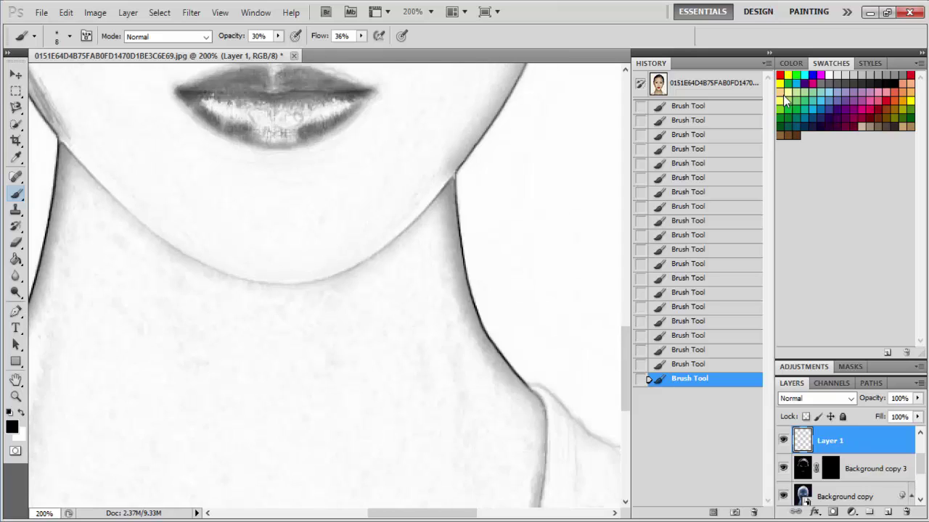
right_click(138, 267)
drag(155, 295, 149, 295)
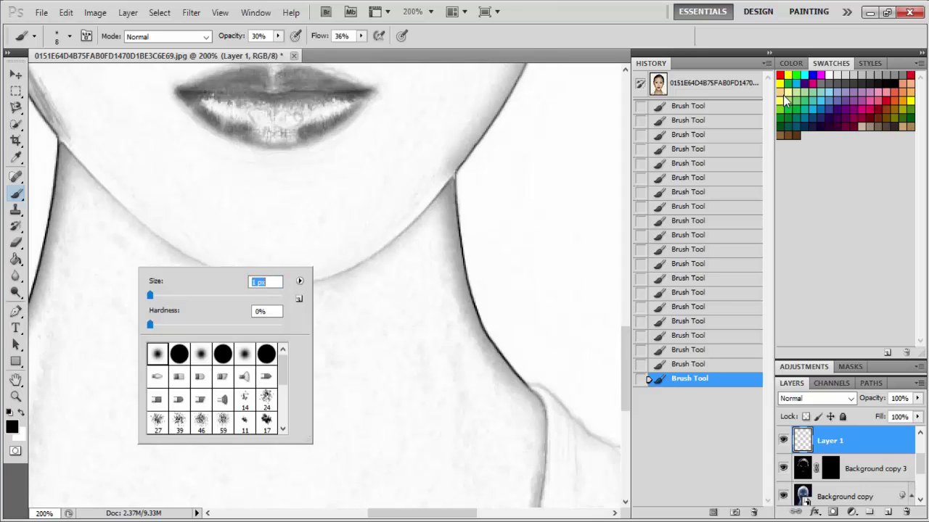
click(179, 354)
Step: Hatch fine black shading strokes under the left side of the jawline, from the neck toward the chin
drag(422, 512, 391, 513)
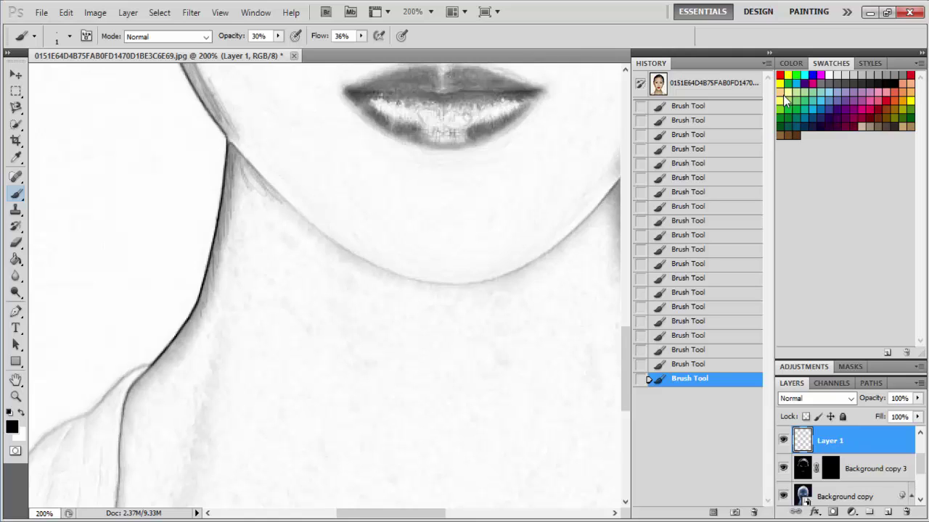
drag(252, 179, 316, 237)
drag(290, 206, 318, 240)
drag(288, 204, 324, 242)
drag(315, 220, 333, 236)
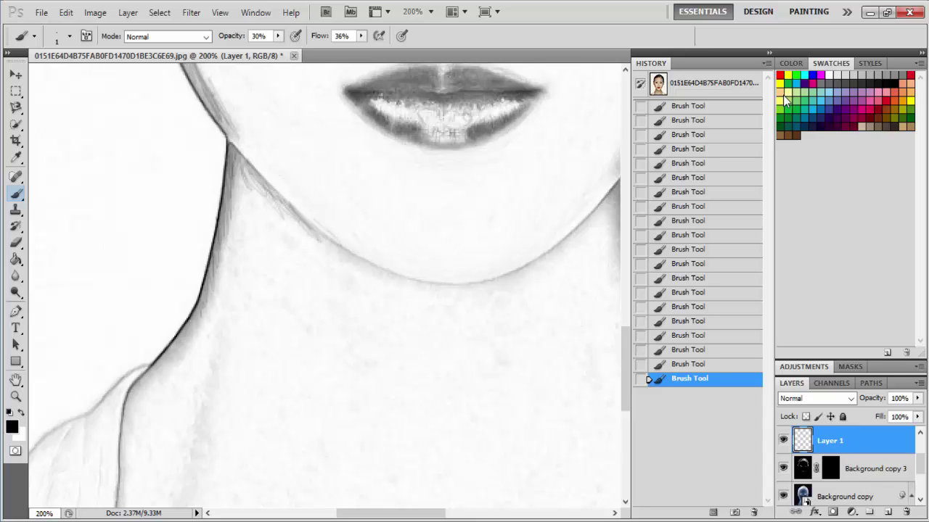
drag(296, 205, 312, 218)
drag(247, 149, 258, 163)
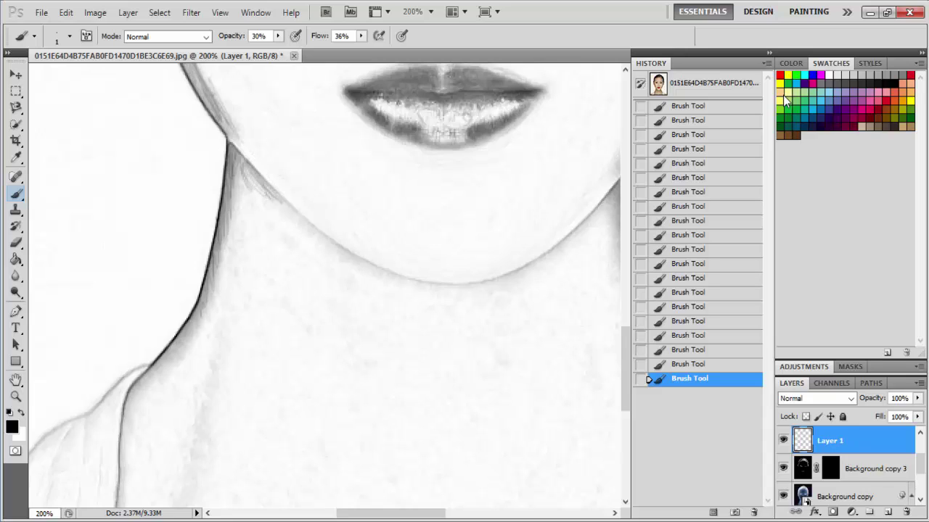
drag(248, 177, 263, 193)
drag(273, 204, 290, 216)
mouse_move(292, 209)
mouse_down()
mouse_move(317, 237)
mouse_move(305, 229)
mouse_up()
drag(314, 235, 345, 258)
drag(325, 239, 404, 283)
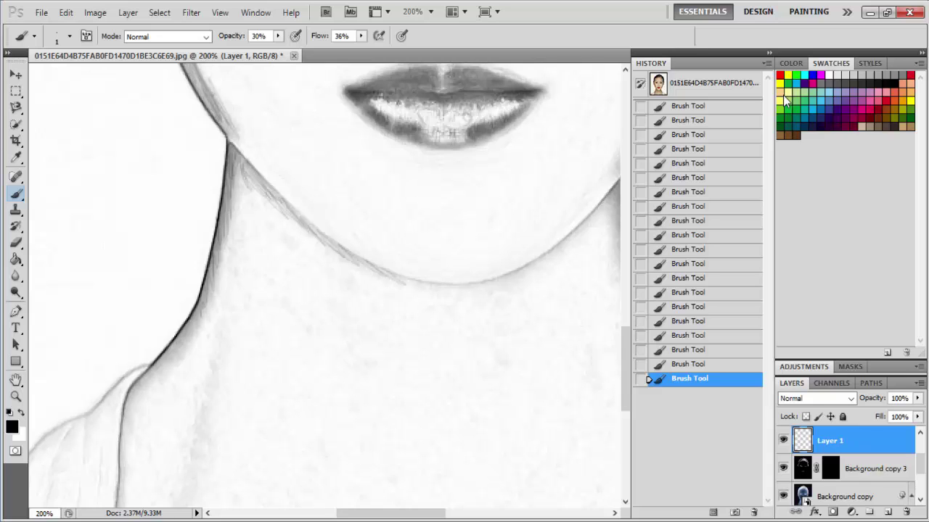
drag(390, 513, 429, 512)
drag(624, 368, 625, 387)
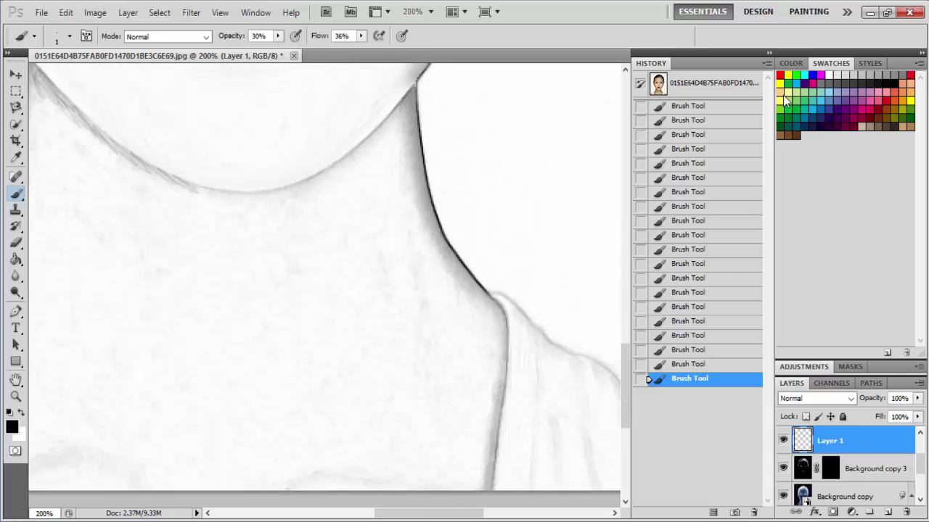
drag(429, 512, 459, 513)
drag(625, 386, 624, 407)
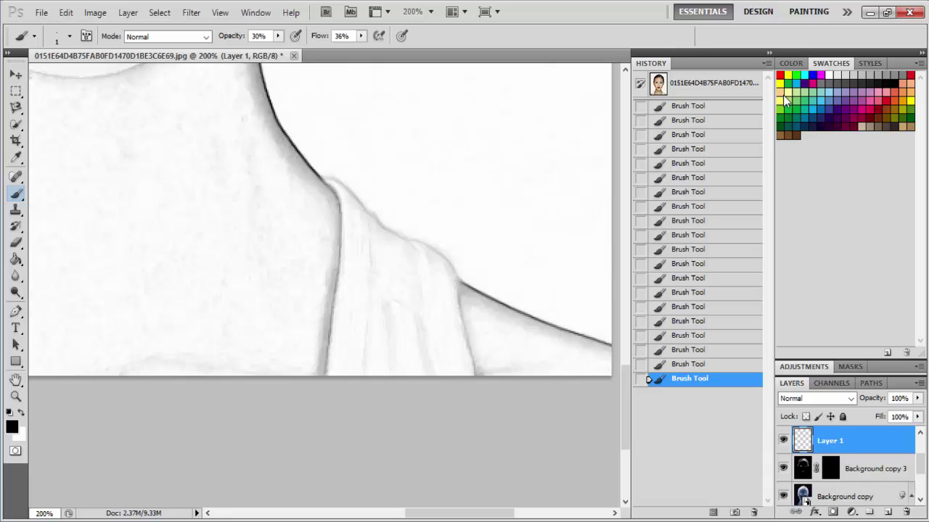
scroll(320, 230, up, 1)
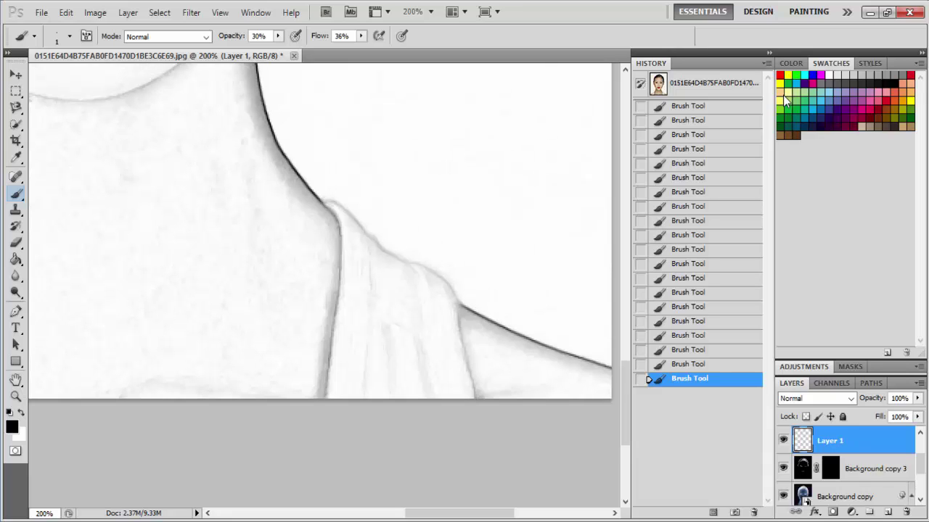
Step: Sketch loose 1 px strokes along the top edge of the right shoulder strap and the outer shoulder on Layer 1
drag(323, 201, 392, 249)
mouse_move(366, 226)
mouse_down()
mouse_move(401, 258)
mouse_move(480, 258)
mouse_up()
mouse_move(425, 265)
mouse_down()
mouse_move(453, 270)
mouse_move(437, 269)
mouse_move(456, 289)
mouse_up()
mouse_move(434, 264)
mouse_down()
mouse_move(472, 308)
mouse_move(468, 300)
mouse_move(518, 331)
mouse_move(609, 363)
mouse_move(593, 357)
mouse_up()
drag(535, 338, 582, 354)
mouse_move(504, 320)
mouse_down()
mouse_move(547, 341)
mouse_move(479, 298)
mouse_up()
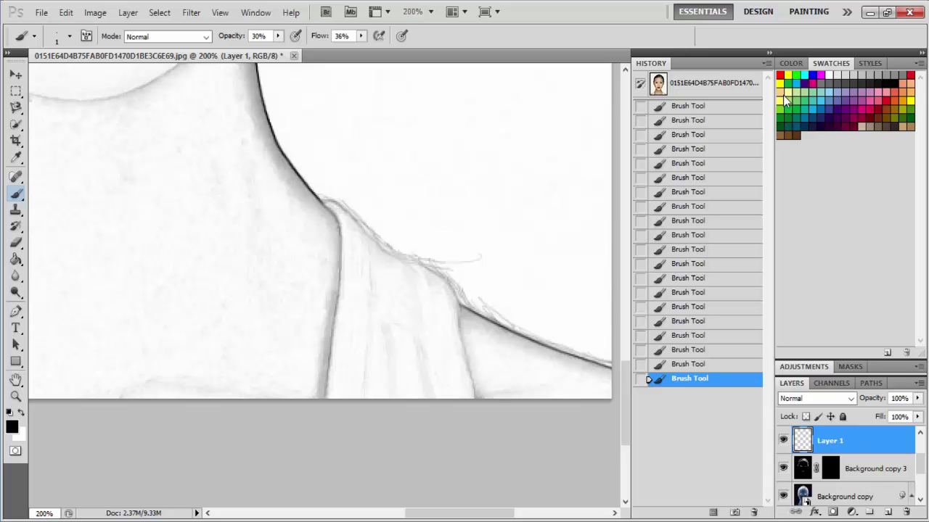
Step: Darken the outer edge of the right shoulder strap and add short crease strokes near its upper edge
drag(459, 307, 473, 378)
drag(459, 329, 476, 390)
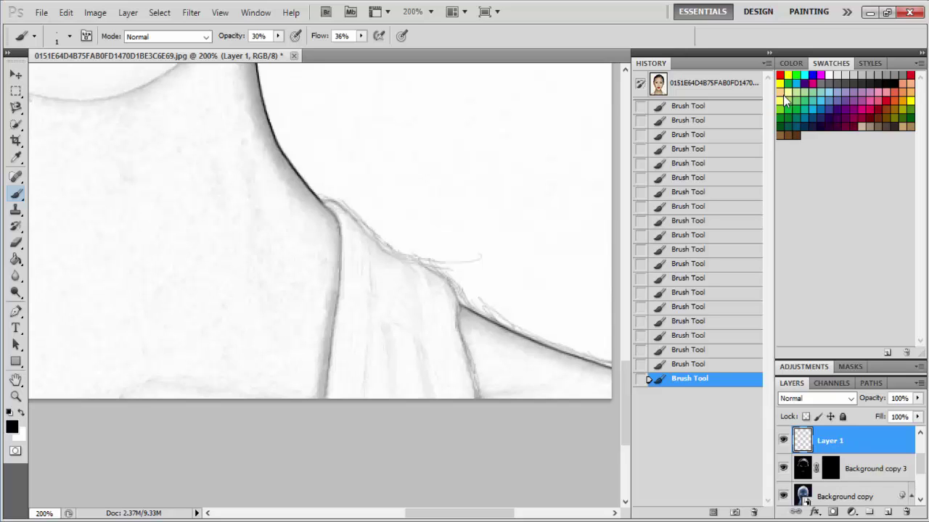
drag(446, 277, 457, 303)
mouse_move(428, 299)
mouse_down()
mouse_move(422, 277)
mouse_move(421, 322)
mouse_up()
drag(417, 268, 420, 284)
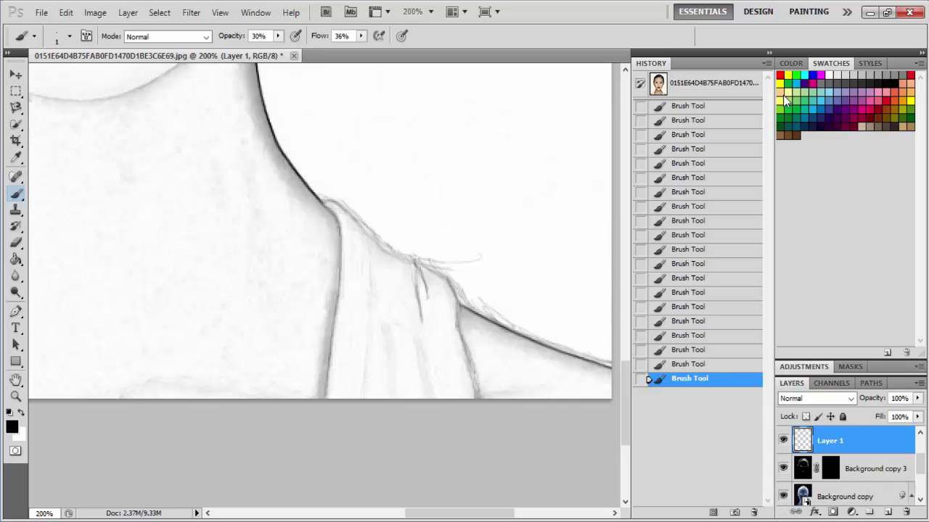
Step: Draw a long fold line down the inner part of the right shoulder strap to the image's lower edge
drag(364, 229, 374, 293)
drag(374, 238, 363, 376)
drag(370, 343, 369, 387)
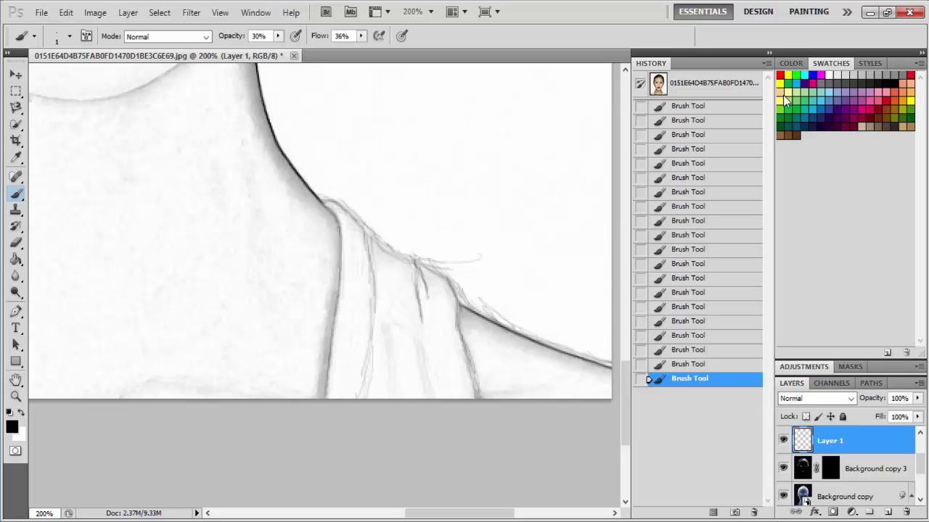
drag(371, 349, 368, 396)
Step: Add short fold strokes across the middle and lower part of the right shoulder strap
drag(392, 353, 390, 369)
drag(394, 336, 389, 371)
mouse_move(396, 328)
mouse_down()
mouse_move(385, 389)
mouse_move(390, 351)
mouse_up()
drag(403, 353, 396, 387)
drag(422, 344, 417, 359)
drag(433, 389, 430, 399)
mouse_move(423, 354)
mouse_down()
mouse_move(420, 387)
mouse_move(423, 370)
mouse_move(436, 397)
mouse_up()
drag(391, 358, 404, 396)
drag(397, 354, 401, 379)
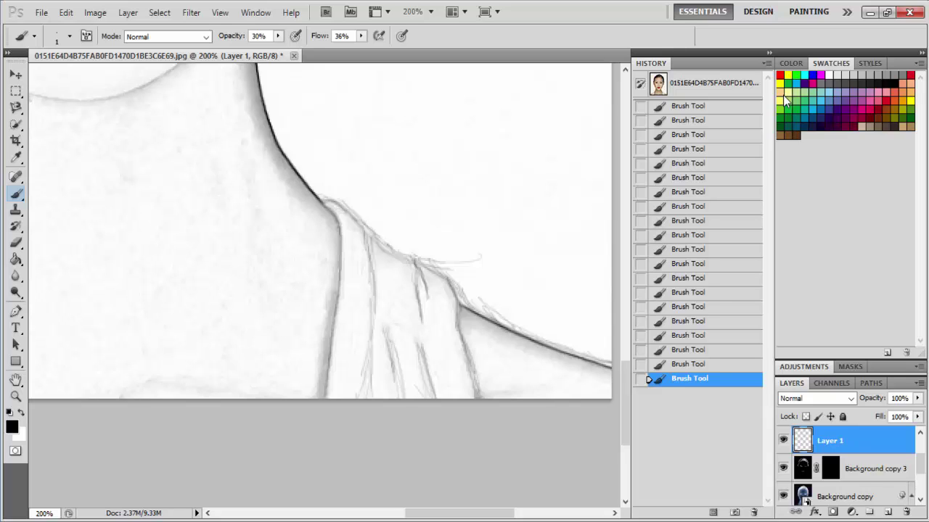
mouse_move(391, 321)
mouse_down()
mouse_move(420, 337)
mouse_move(394, 321)
mouse_up()
mouse_move(389, 323)
mouse_down()
mouse_move(424, 351)
mouse_move(429, 377)
mouse_up()
drag(363, 253, 392, 312)
Step: Sketch loose 1 px strokes along the left shoulder outline and the top edge of the left strap up to the neck
drag(455, 514, 338, 513)
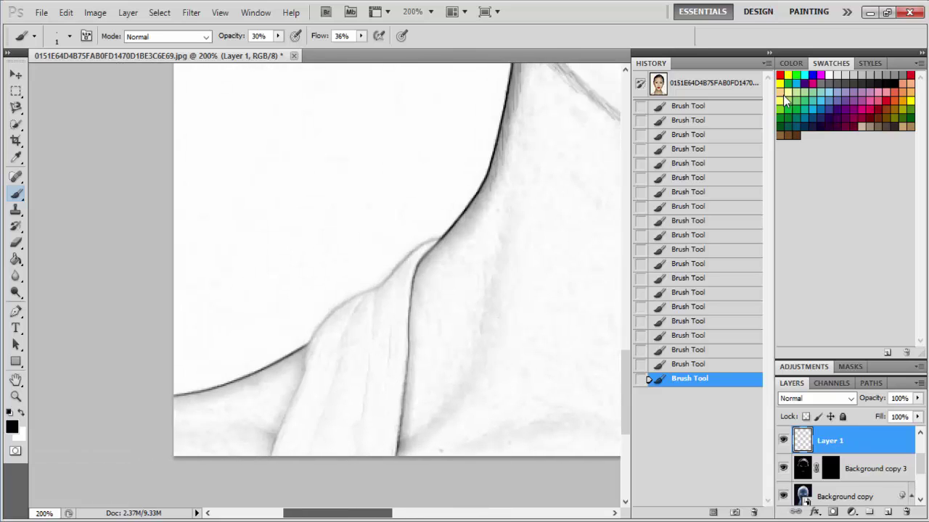
drag(174, 395, 266, 363)
mouse_move(210, 382)
mouse_down()
mouse_move(270, 359)
mouse_move(313, 326)
mouse_move(311, 335)
mouse_move(385, 280)
mouse_move(399, 256)
mouse_move(441, 237)
mouse_up()
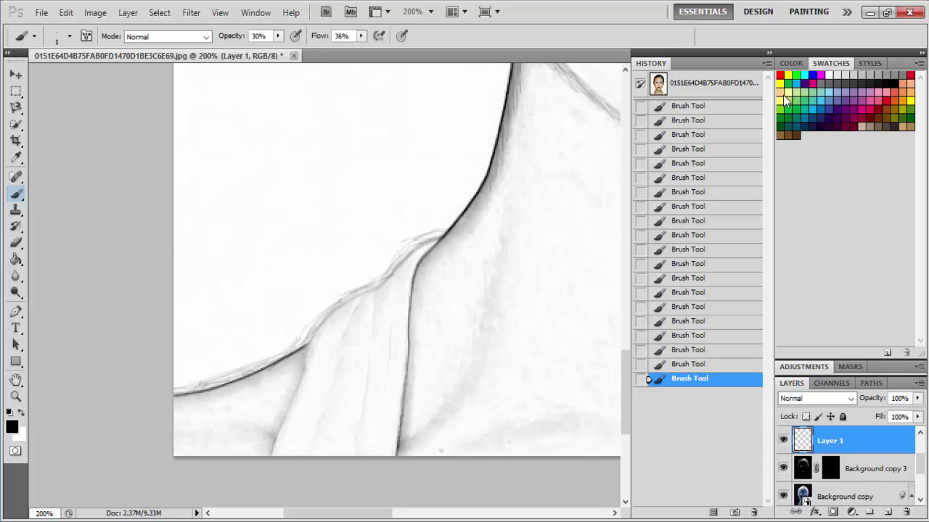
drag(376, 286, 422, 245)
drag(338, 306, 363, 293)
drag(312, 347, 323, 324)
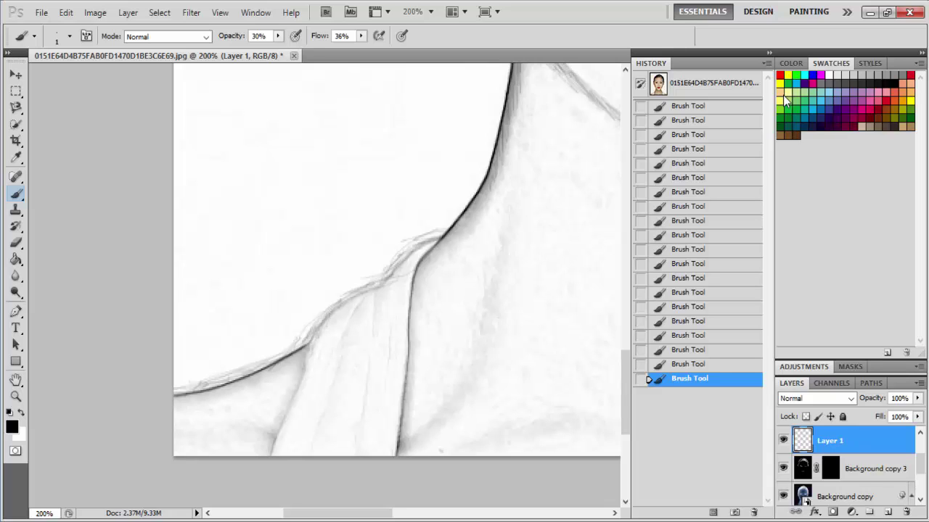
Step: Trace the outer edge of the left shoulder strap with repeated thin strokes down to the image's lower edge
drag(305, 367, 301, 349)
drag(304, 367, 276, 438)
drag(288, 406, 281, 425)
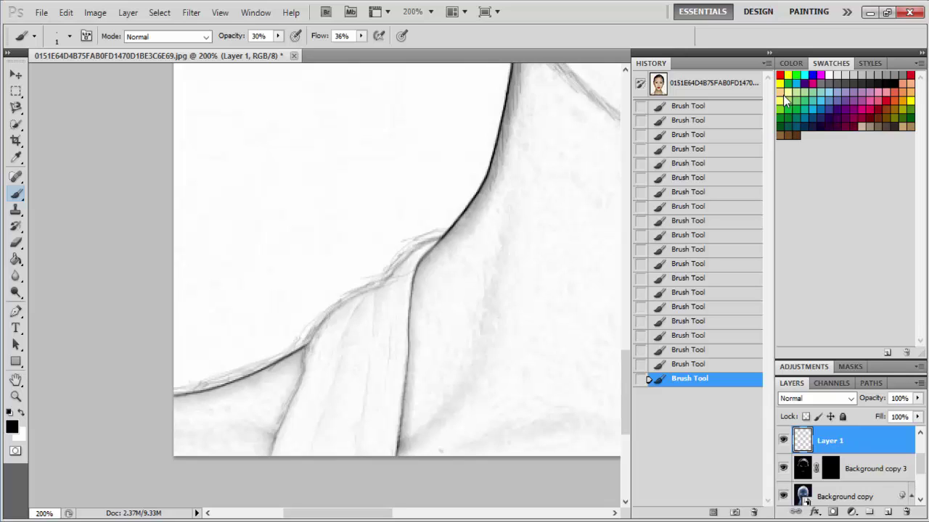
drag(289, 399, 275, 438)
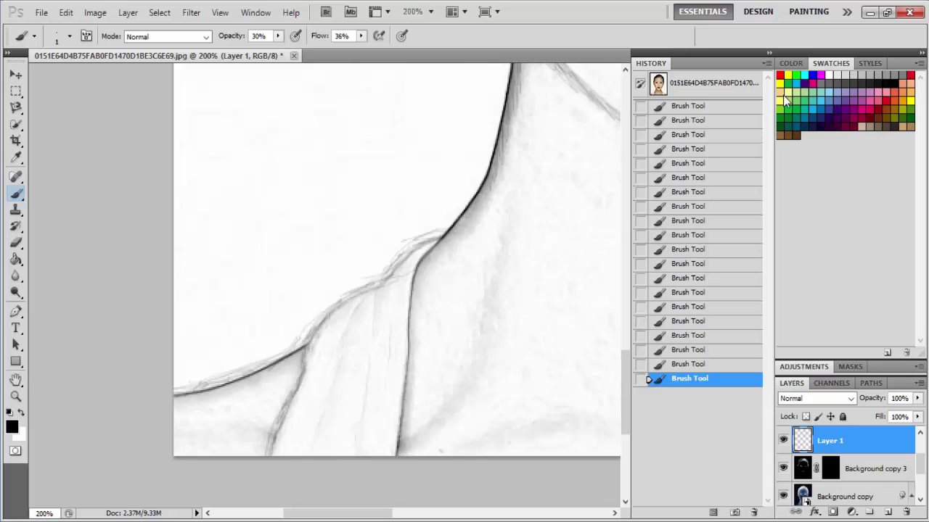
Step: Draw a curved fold line on the left strap, just inside its outer edge
scroll(397, 271, up, 1)
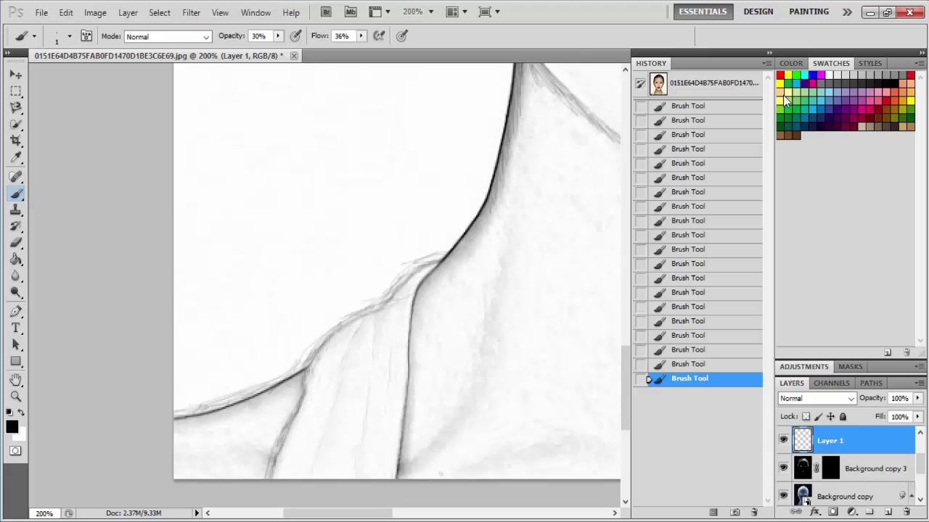
mouse_move(342, 376)
mouse_down()
mouse_move(320, 478)
mouse_move(325, 435)
mouse_move(320, 460)
mouse_up()
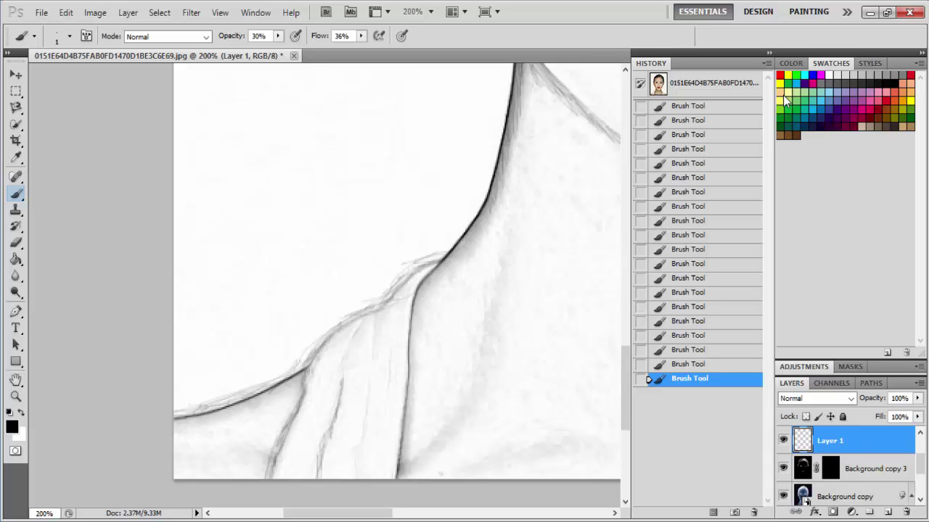
drag(338, 403, 332, 418)
drag(345, 354, 343, 364)
drag(360, 318, 345, 355)
drag(375, 302, 342, 355)
Step: Draw a second long fold line on the left strap, nearer its inner edge, with overlapping strokes
drag(377, 305, 366, 453)
drag(371, 420, 359, 473)
drag(377, 399, 361, 451)
drag(373, 396, 367, 417)
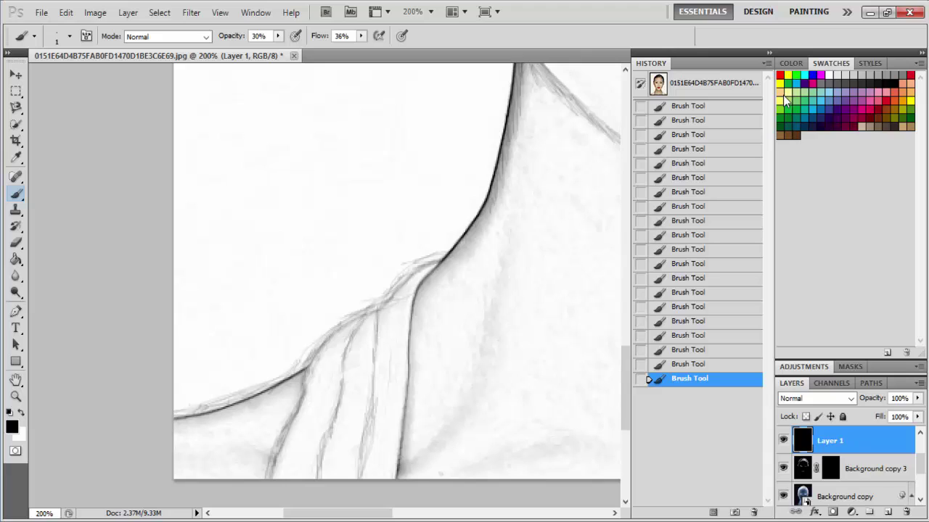
drag(376, 325, 376, 377)
drag(377, 346, 373, 408)
drag(376, 376, 380, 435)
Step: Reinforce the inner edge of the left shoulder strap with fine overlapping strokes
scroll(379, 406, up, 3)
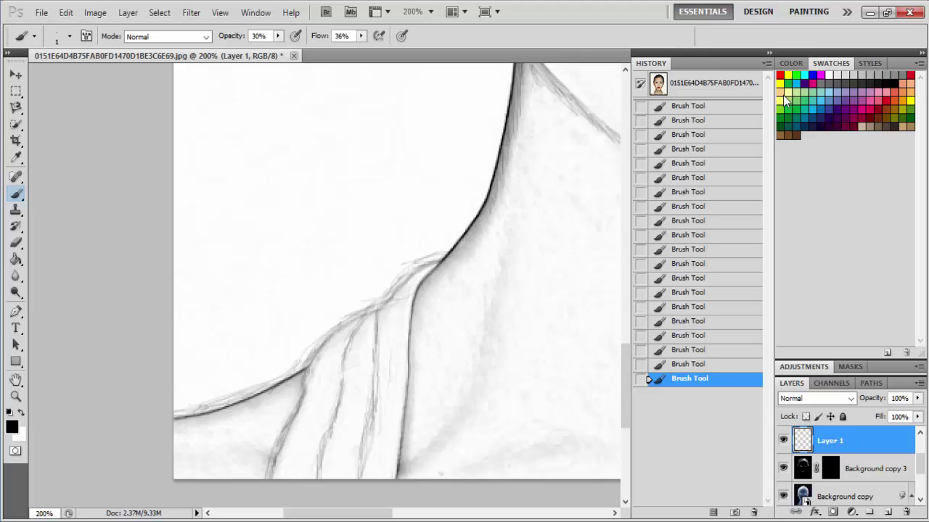
scroll(379, 406, down, 4)
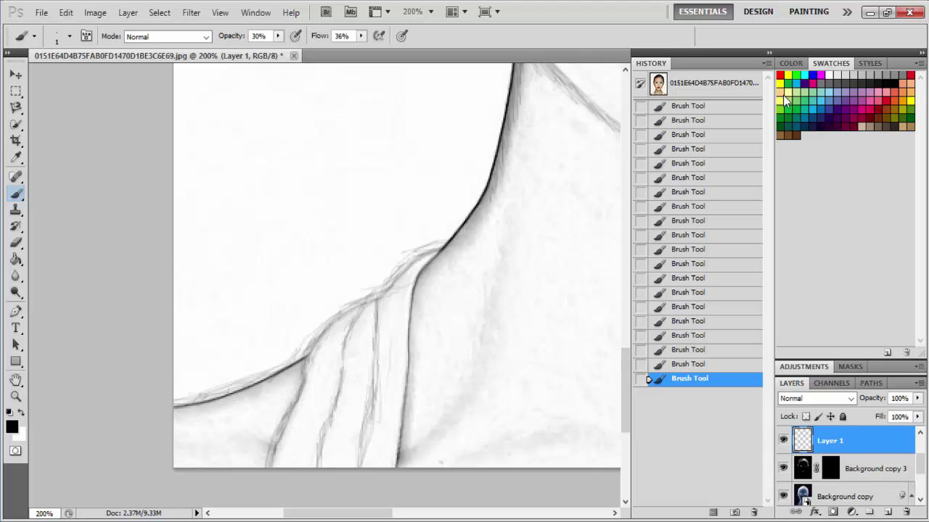
drag(409, 297, 417, 387)
drag(413, 354, 411, 412)
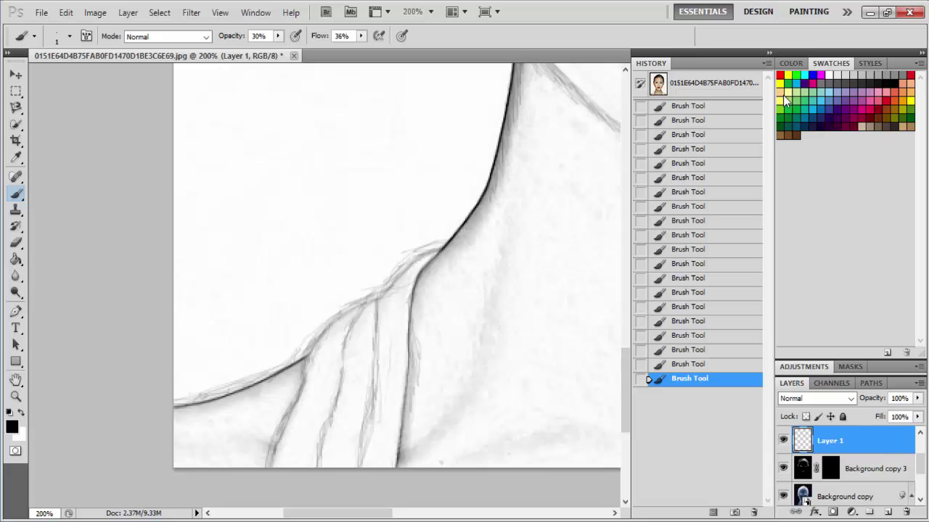
drag(408, 364, 399, 466)
Step: Choose the first soft round brush tip and set its size to 3 px
scroll(399, 435, down, 4)
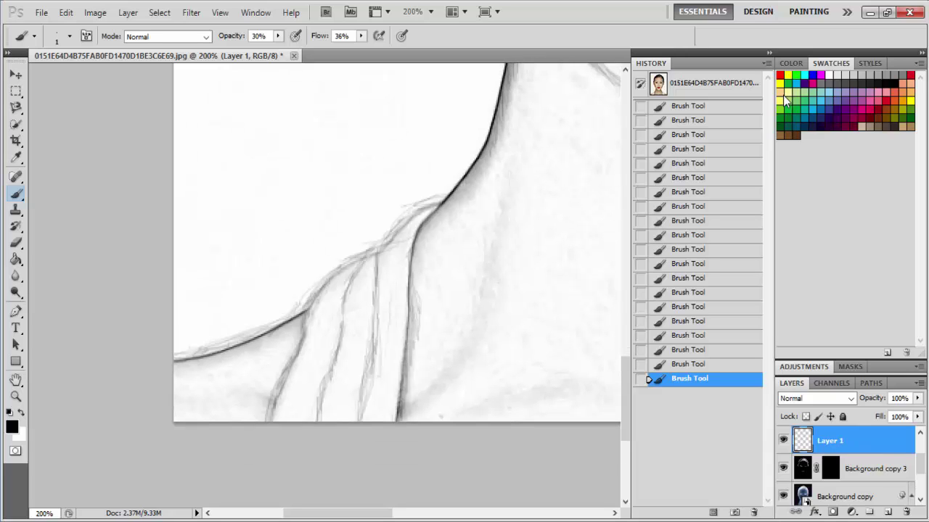
mouse_move(421, 304)
mouse_down()
mouse_move(325, 314)
mouse_move(325, 363)
mouse_up()
right_click(325, 363)
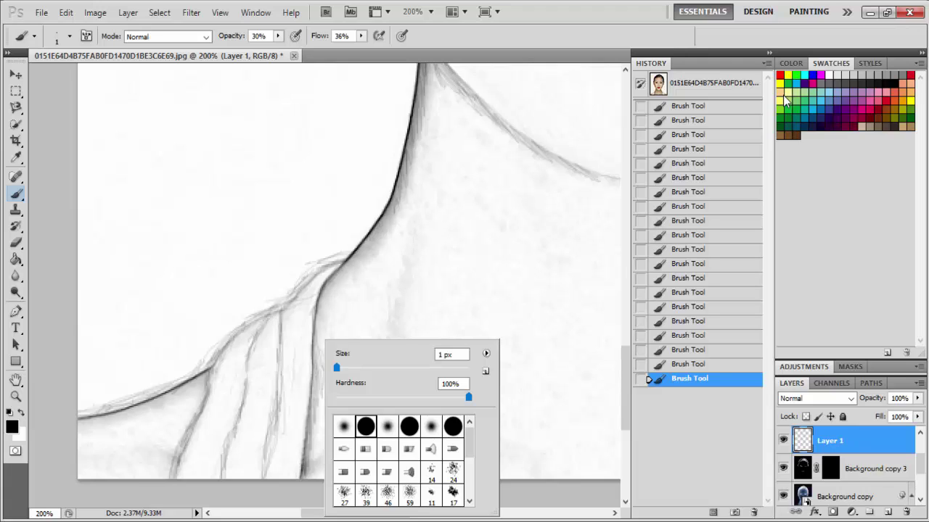
click(344, 426)
key(Return)
key(bracketright)
key(bracketright)
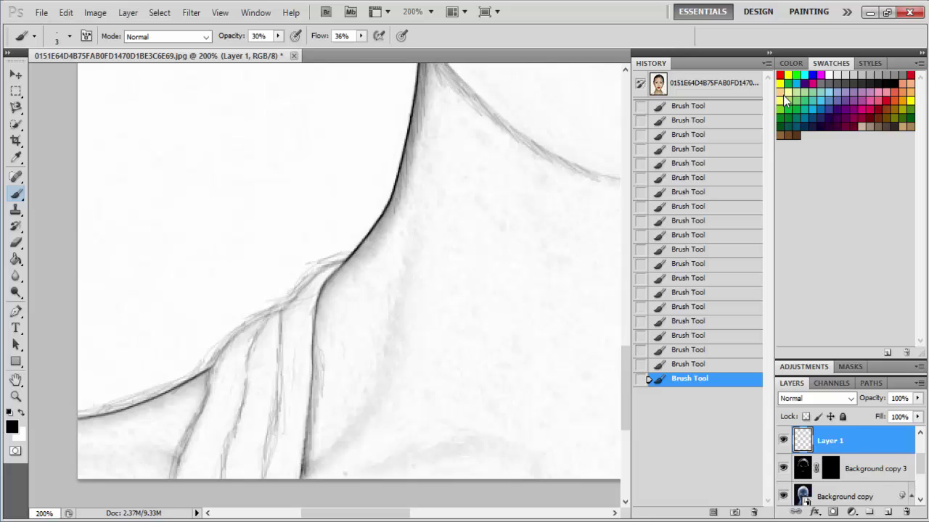
Step: Brush a dark curved shading line from the left side of the lower neck down to the base of the left strap
drag(316, 461, 328, 449)
mouse_move(327, 450)
mouse_down()
mouse_move(305, 476)
mouse_move(367, 408)
mouse_up()
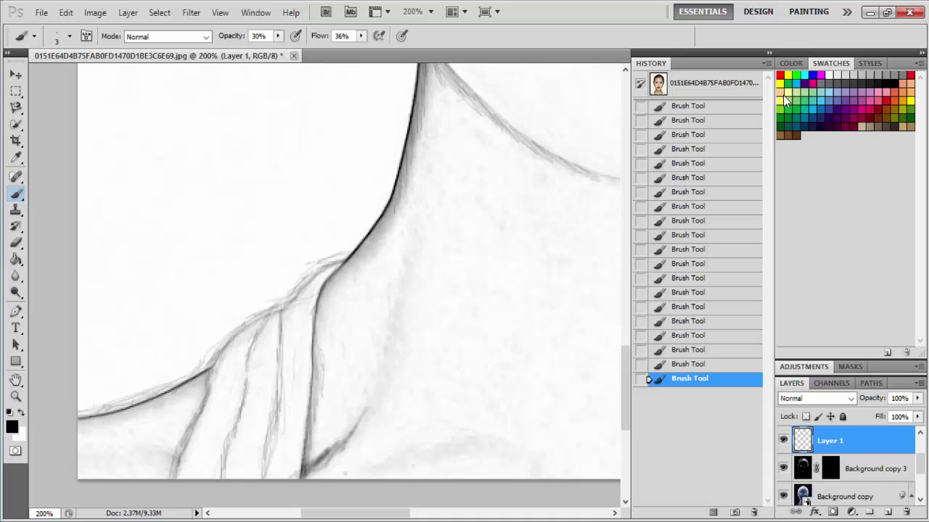
drag(415, 236, 396, 327)
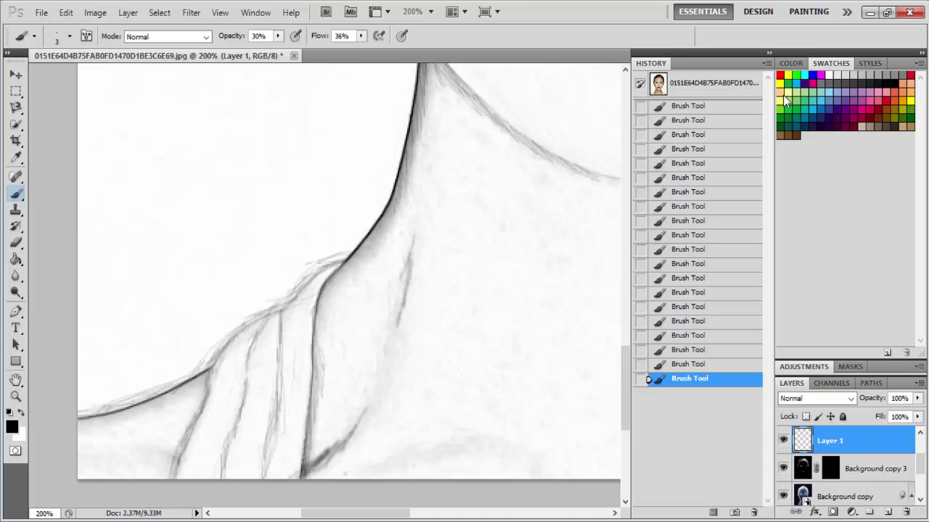
drag(406, 274, 386, 342)
drag(402, 297, 391, 349)
drag(412, 265, 396, 335)
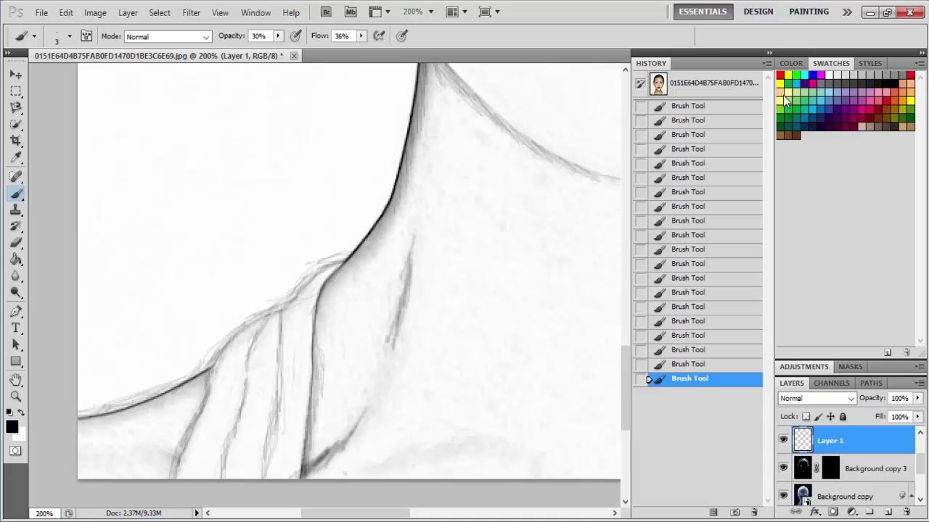
mouse_move(410, 262)
mouse_down()
mouse_move(373, 401)
mouse_move(345, 449)
mouse_move(330, 451)
mouse_move(364, 414)
mouse_up()
drag(330, 446, 391, 361)
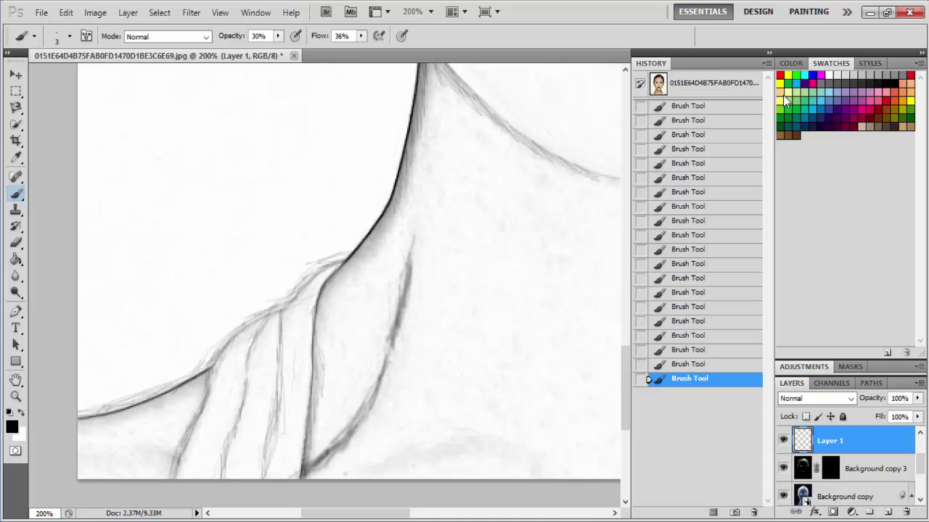
drag(338, 452, 394, 342)
Step: Examine the portrait at 100% zoom and as a whole at 50% zoom
click(411, 12)
text(10)
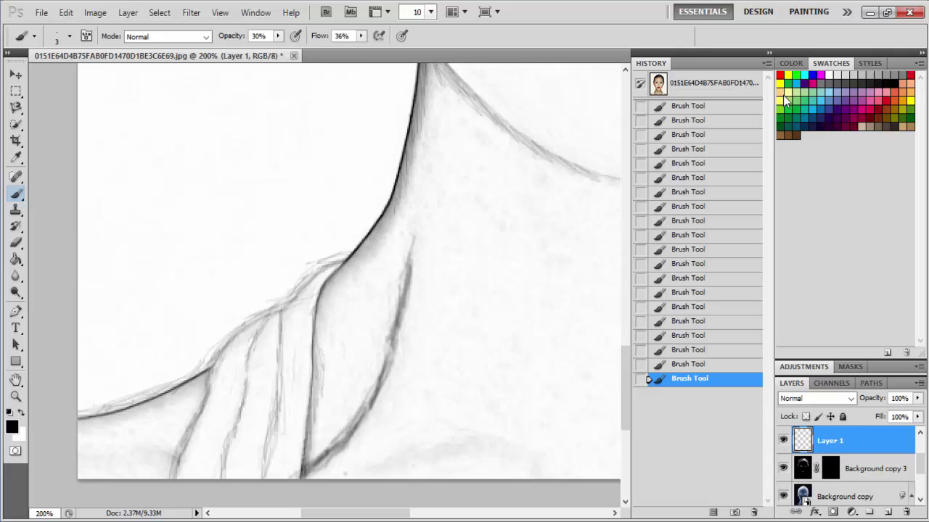
text(0)
key(Return)
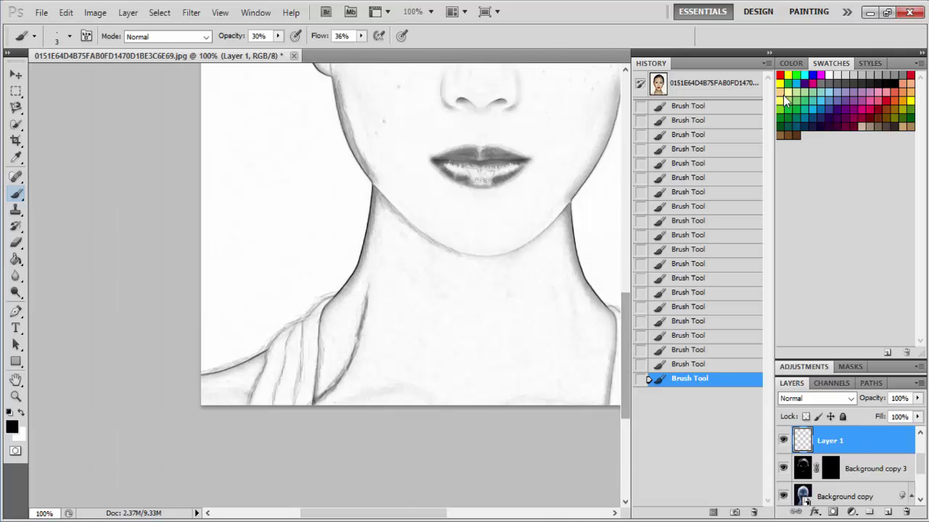
scroll(785, 101, up, 4)
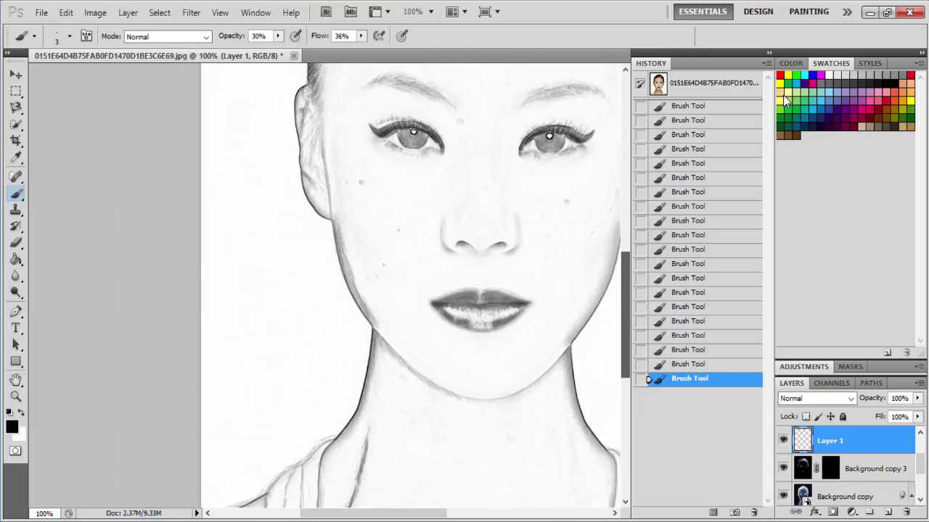
scroll(785, 102, up, 1)
text(50)
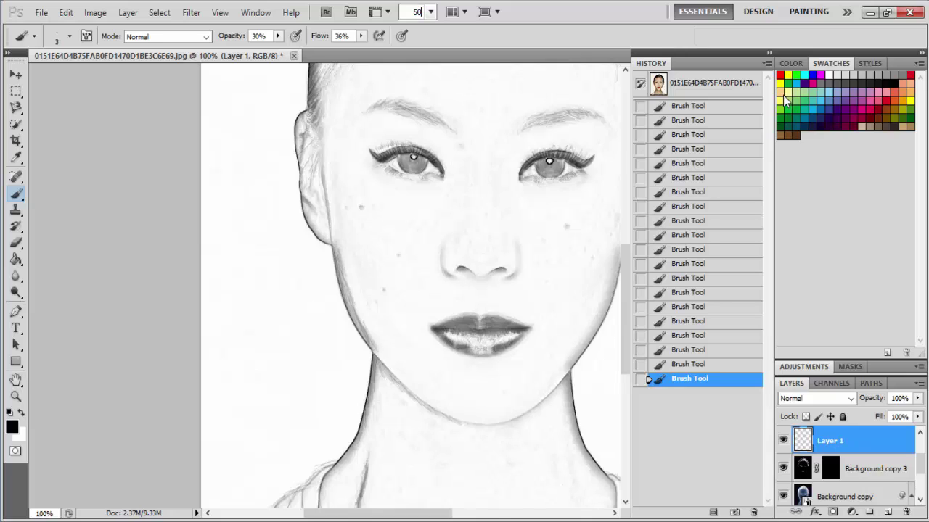
key(Return)
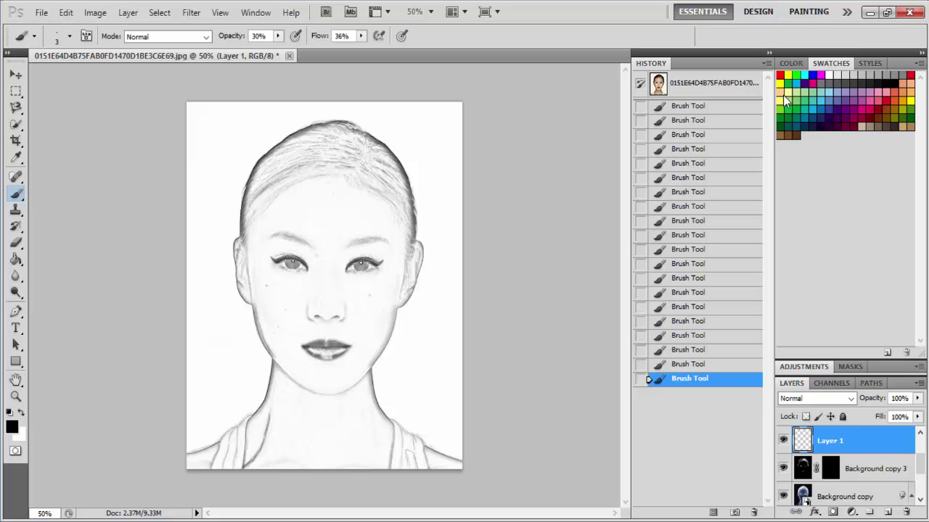
Step: Draw the left and right collarbone curves near the image's lower edge with the 3 px brush at 100% zoom
text(100)
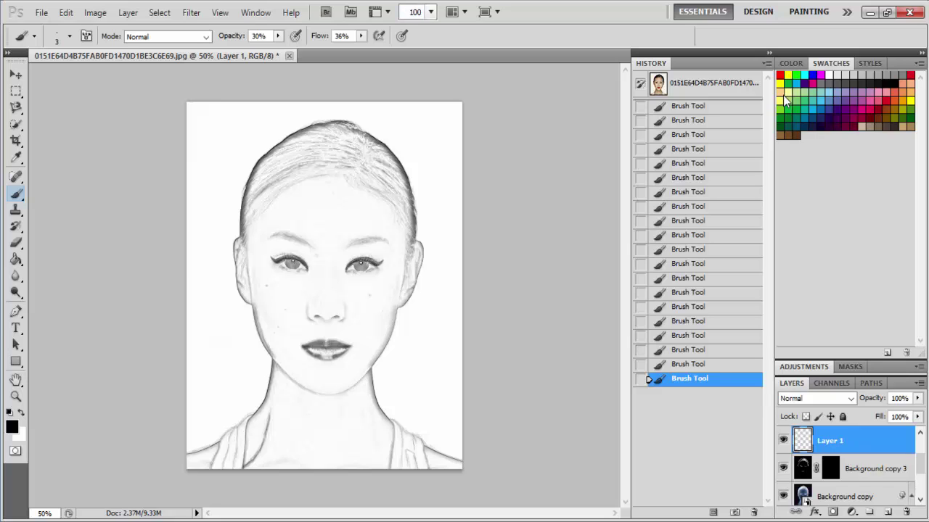
key(Return)
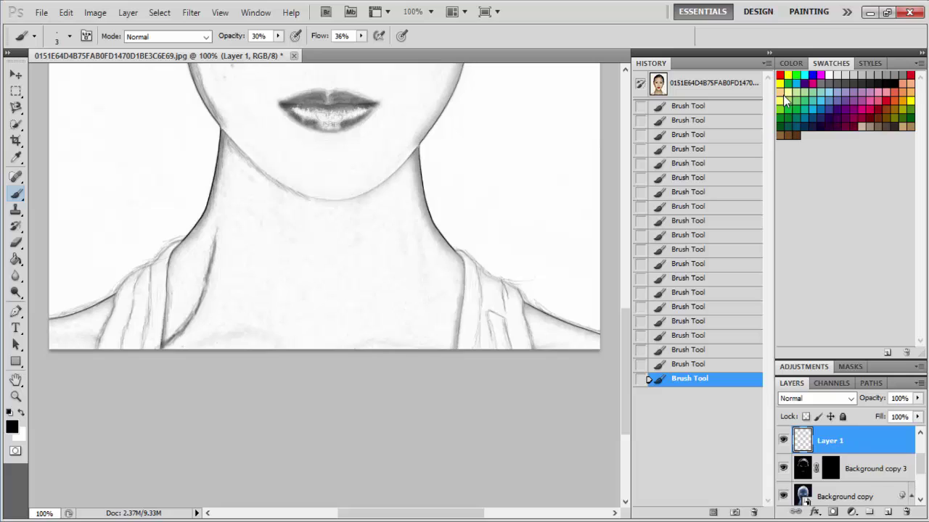
mouse_move(190, 347)
mouse_down()
mouse_move(245, 330)
mouse_move(280, 343)
mouse_up()
drag(215, 336, 276, 338)
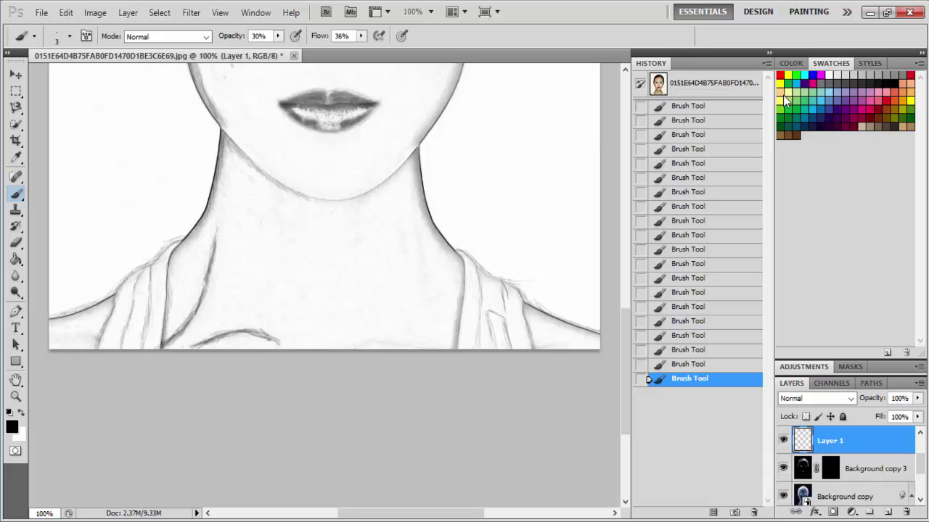
mouse_move(337, 347)
mouse_down()
mouse_move(397, 343)
mouse_move(340, 342)
mouse_move(380, 341)
mouse_up()
scroll(325, 247, up, 3)
scroll(324, 247, up, 1)
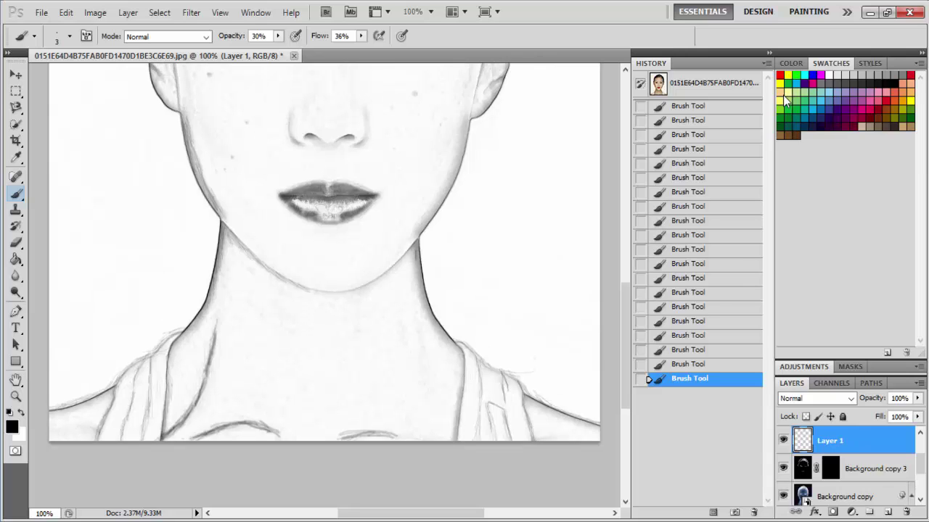
Step: Try shading the right side of the neck below the jaw, and delete the latest brush strokes from the history
drag(416, 248, 422, 303)
click(754, 513)
key(Return)
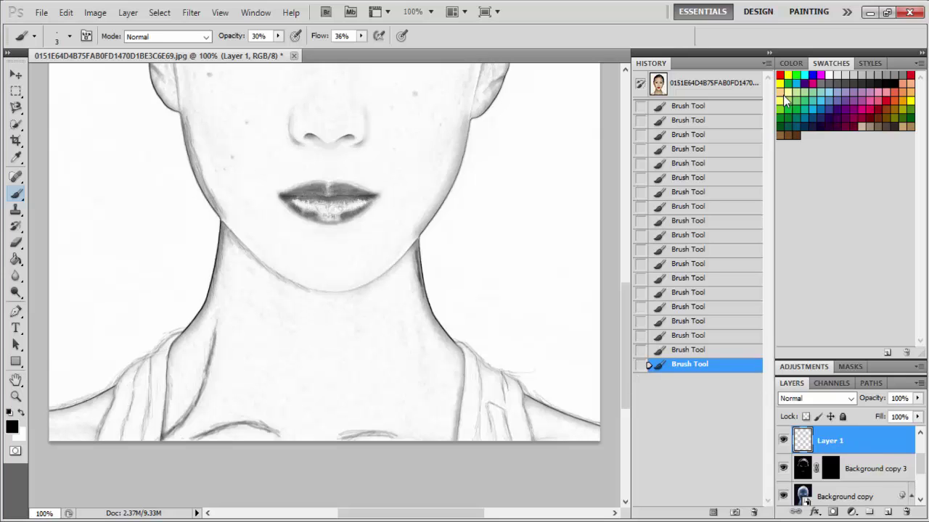
click(753, 512)
key(Return)
click(754, 512)
key(Return)
key(Delete)
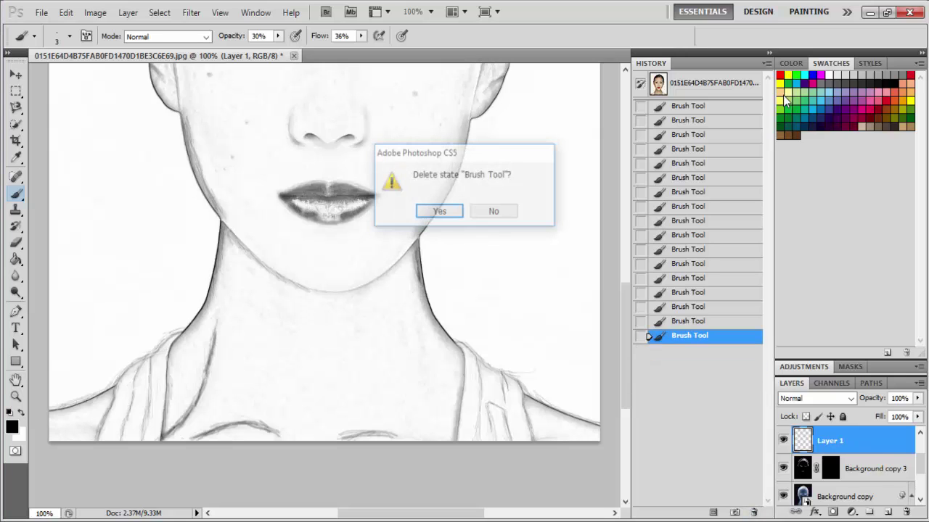
key(Return)
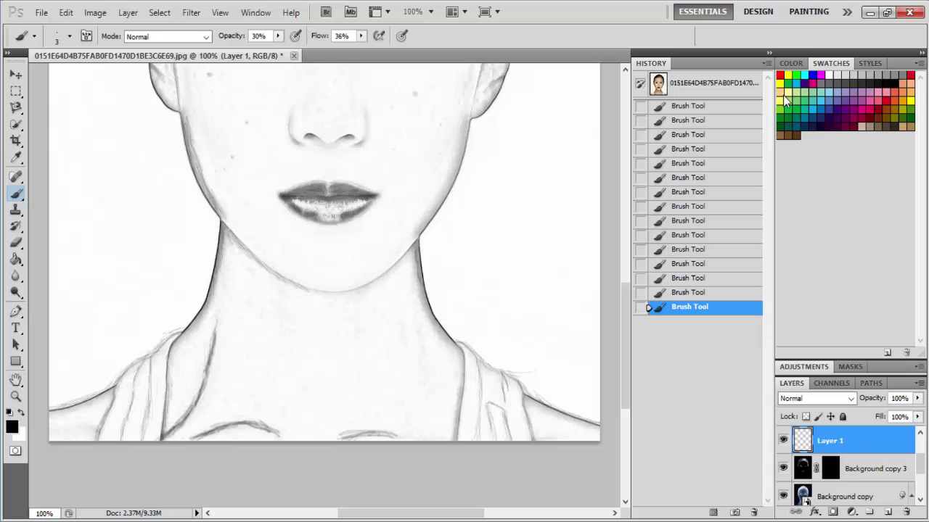
Step: Delete the most recent brush stroke from the history
scroll(324, 285, up, 4)
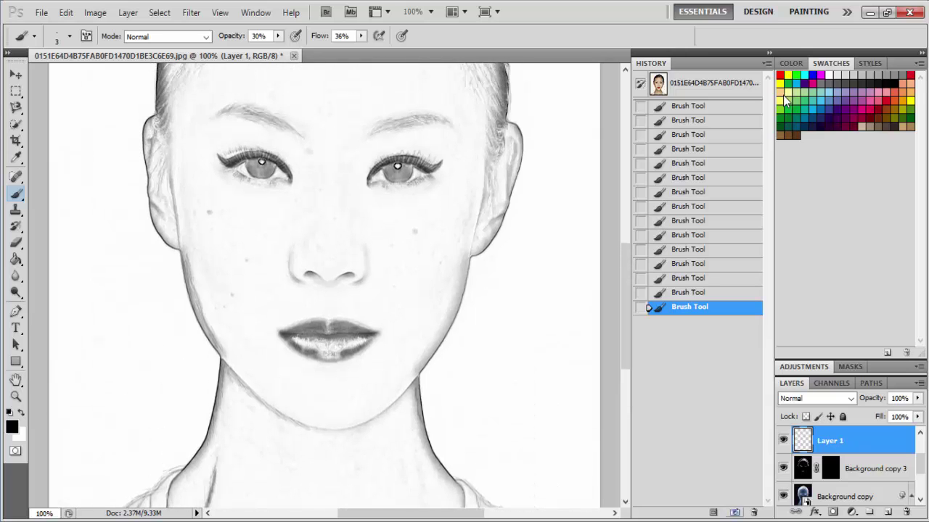
key(Delete)
scroll(784, 100, up, 2)
scroll(785, 100, up, 3)
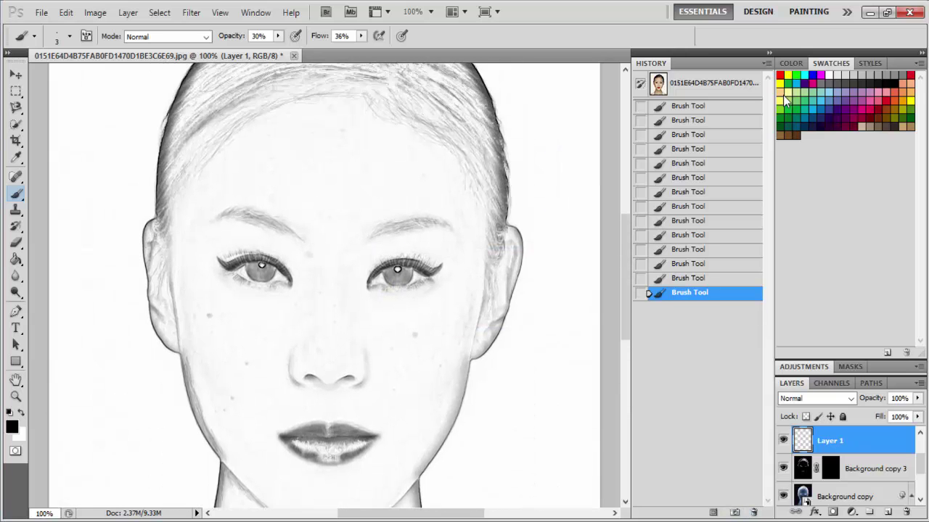
Step: At 300% zoom, set the brush size to 1 px and reinforce the line along the left ear's edge
click(412, 12)
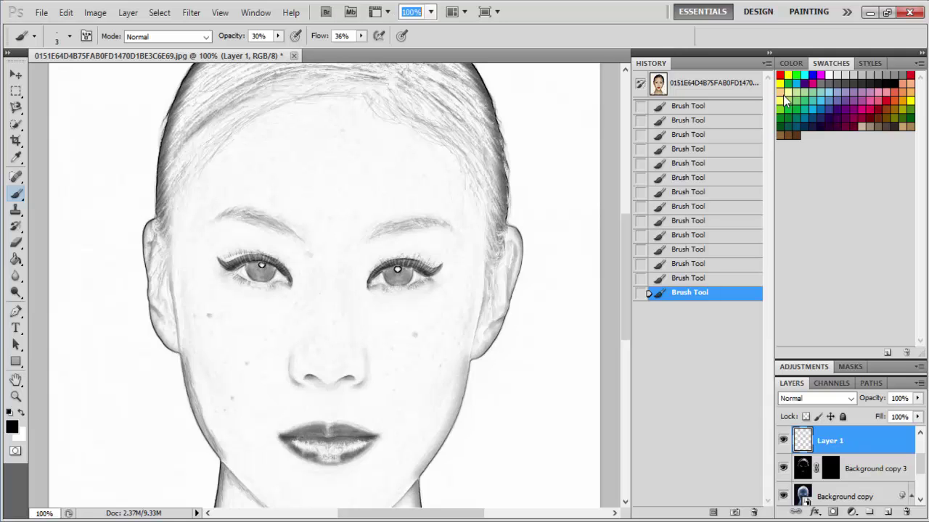
text(300)
key(Return)
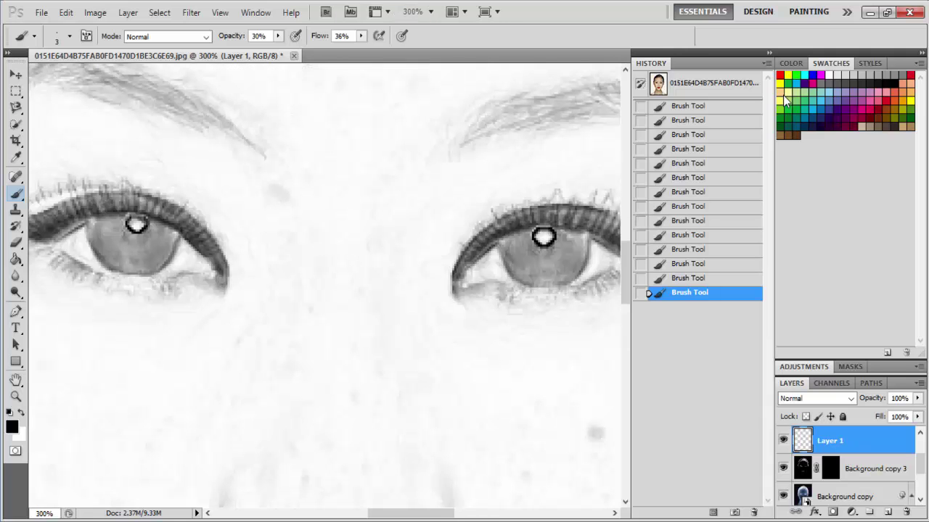
scroll(784, 100, left, 10)
scroll(785, 100, up, 3)
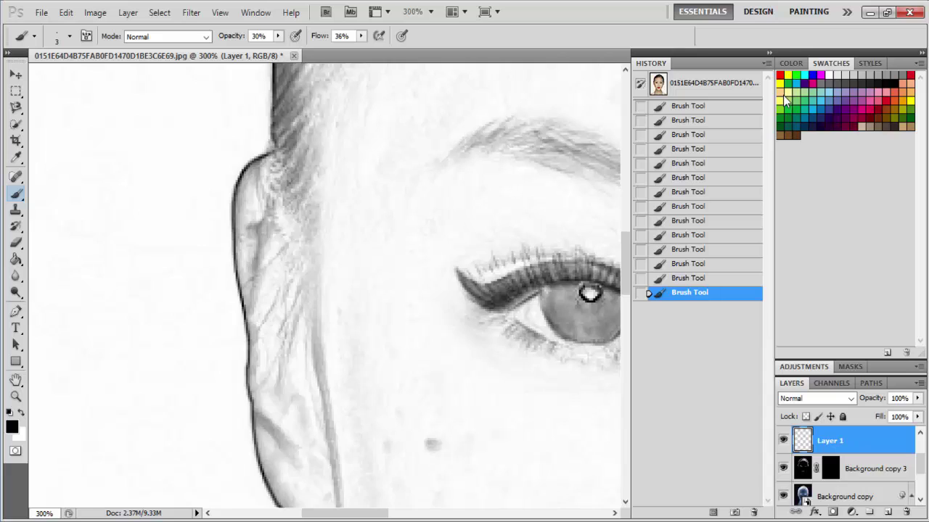
scroll(785, 101, up, 2)
right_click(280, 285)
mouse_move(293, 315)
mouse_down()
mouse_move(284, 347)
mouse_move(296, 356)
mouse_move(260, 315)
mouse_up()
key(Return)
scroll(324, 285, down, 4)
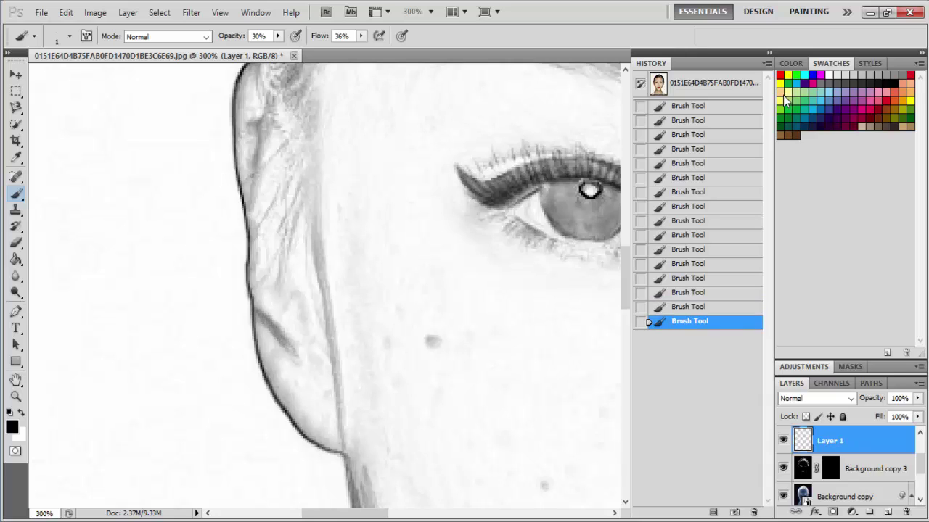
mouse_move(251, 262)
mouse_down()
mouse_move(253, 276)
mouse_move(256, 153)
mouse_up()
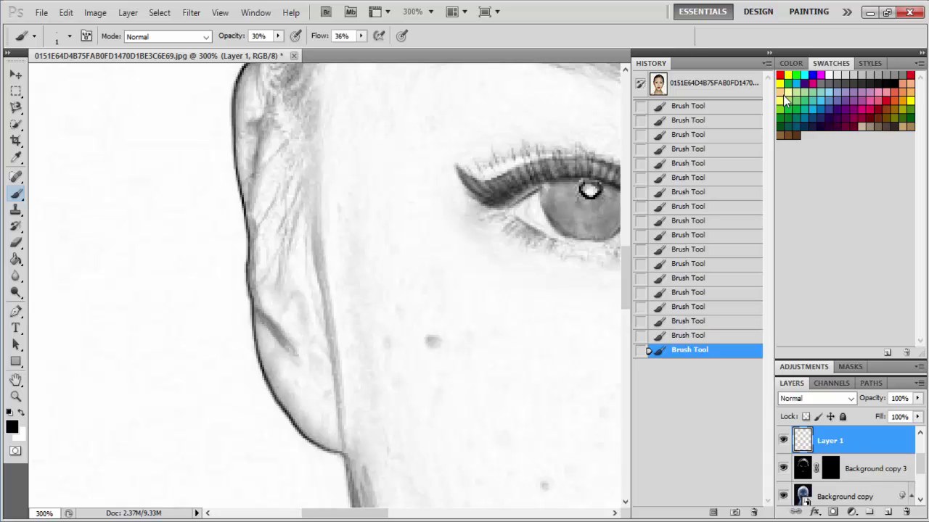
Step: Draw thin fold lines inside the lower half of the left ear with the 1 px brush
mouse_move(331, 358)
mouse_down()
mouse_move(302, 300)
mouse_move(286, 300)
mouse_move(283, 311)
mouse_move(283, 239)
mouse_move(286, 265)
mouse_up()
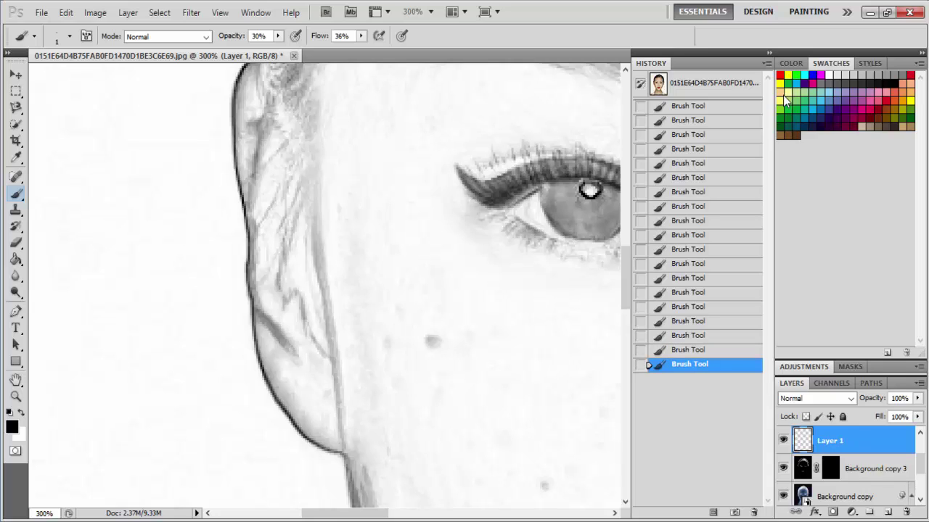
mouse_move(329, 331)
mouse_down()
mouse_move(310, 289)
mouse_move(303, 226)
mouse_move(323, 335)
mouse_up()
scroll(323, 335, up, 3)
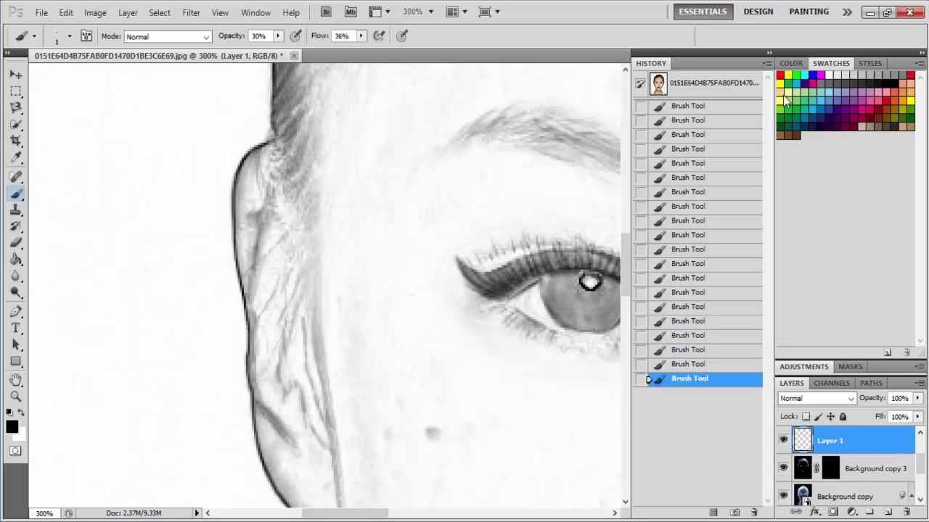
scroll(326, 291, down, 3)
mouse_move(307, 253)
mouse_down()
mouse_move(314, 193)
mouse_move(318, 297)
mouse_move(329, 331)
mouse_up()
scroll(784, 101, up, 7)
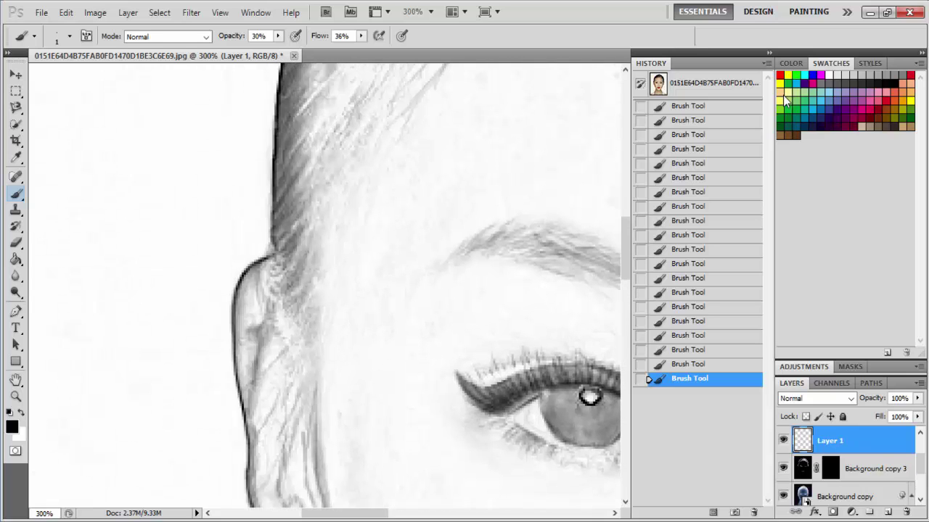
Step: Brush fine loose hair strands from the left temple down across the left ear, letting a few extend past its outer outline
mouse_move(302, 303)
mouse_down()
mouse_move(287, 353)
mouse_move(263, 361)
mouse_up()
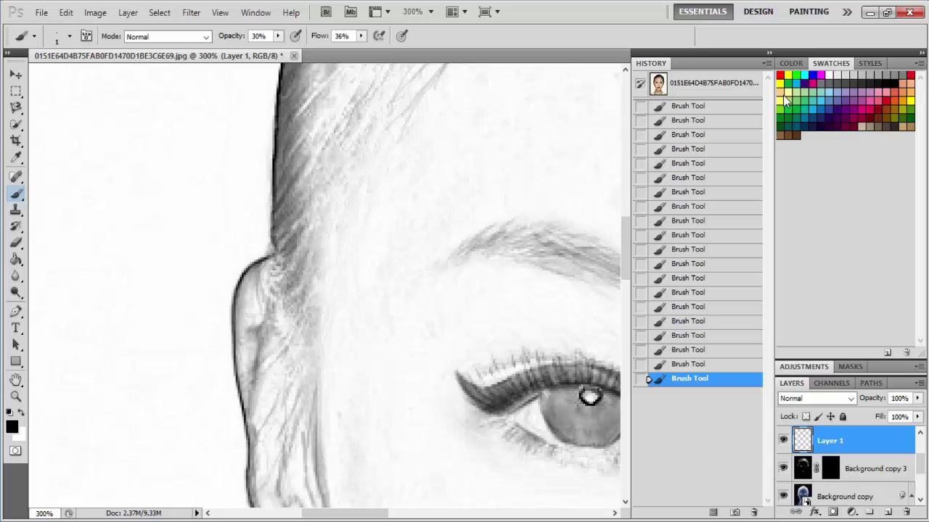
drag(299, 322, 185, 409)
drag(233, 381, 175, 412)
drag(284, 325, 275, 336)
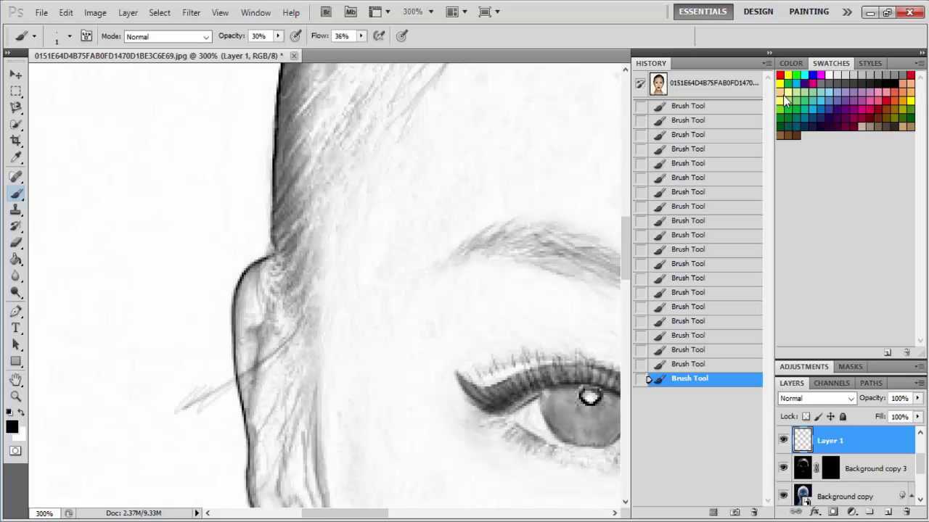
drag(307, 309, 255, 440)
drag(277, 388, 267, 428)
drag(294, 330, 256, 453)
mouse_move(311, 345)
mouse_down()
mouse_move(292, 410)
mouse_move(252, 481)
mouse_up()
mouse_move(310, 357)
mouse_down()
mouse_move(265, 469)
mouse_move(258, 431)
mouse_up()
drag(273, 406, 234, 468)
mouse_move(302, 358)
mouse_down()
mouse_move(283, 476)
mouse_move(279, 448)
mouse_up()
drag(306, 358, 288, 482)
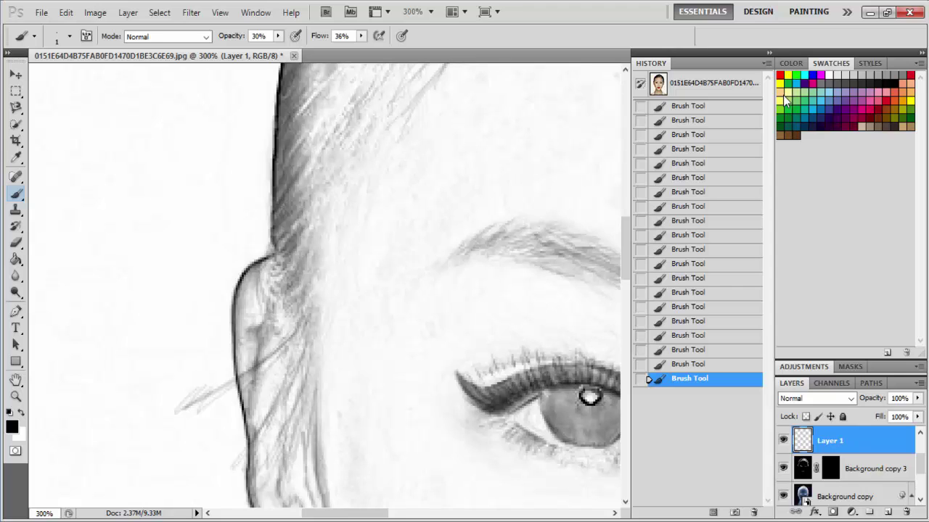
drag(291, 414, 285, 486)
drag(293, 440, 262, 506)
drag(277, 462, 262, 506)
scroll(326, 290, down, 5)
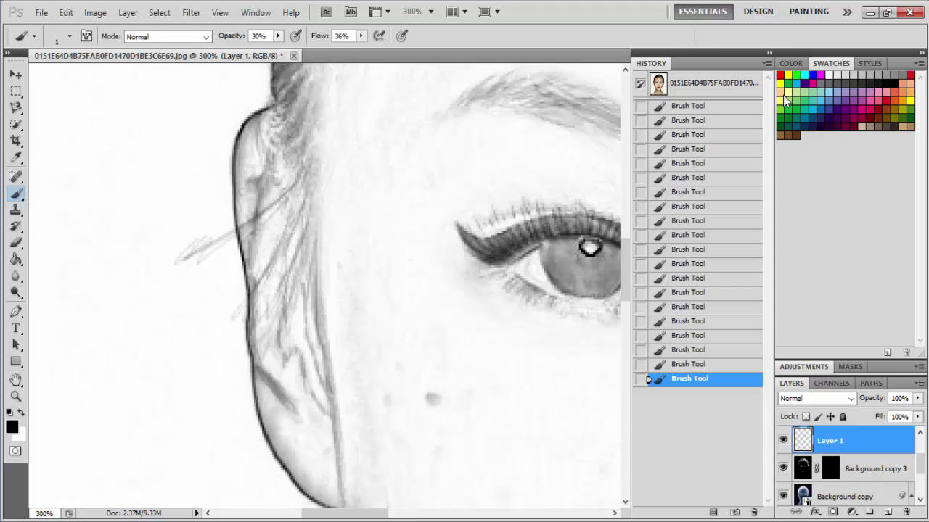
drag(290, 215, 216, 329)
drag(302, 210, 270, 312)
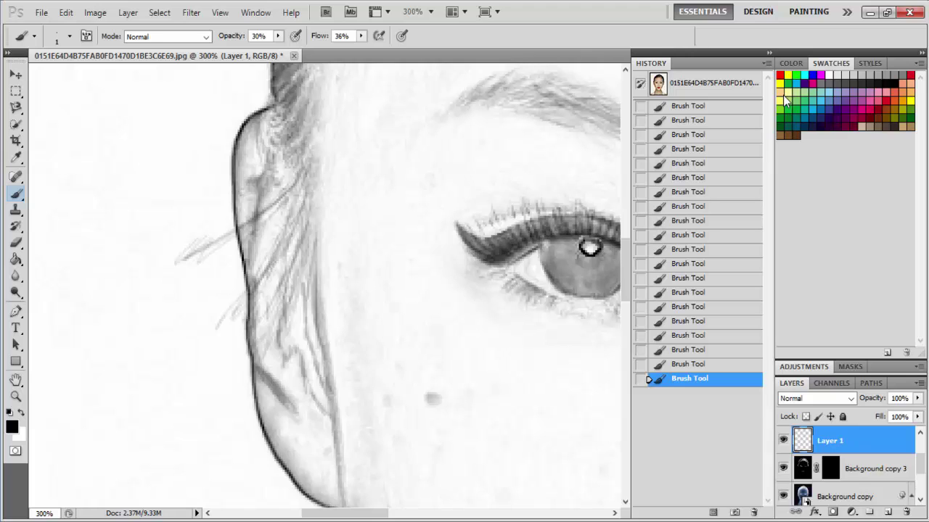
drag(293, 269, 269, 344)
drag(315, 249, 285, 312)
drag(319, 215, 290, 312)
mouse_move(334, 172)
mouse_down()
mouse_move(318, 241)
mouse_move(316, 318)
mouse_up()
Step: Brush fine strands along the left hairline from the temple toward the forehead, and across the hair above the left ear
scroll(326, 291, up, 4)
drag(333, 277, 313, 321)
drag(347, 219, 338, 255)
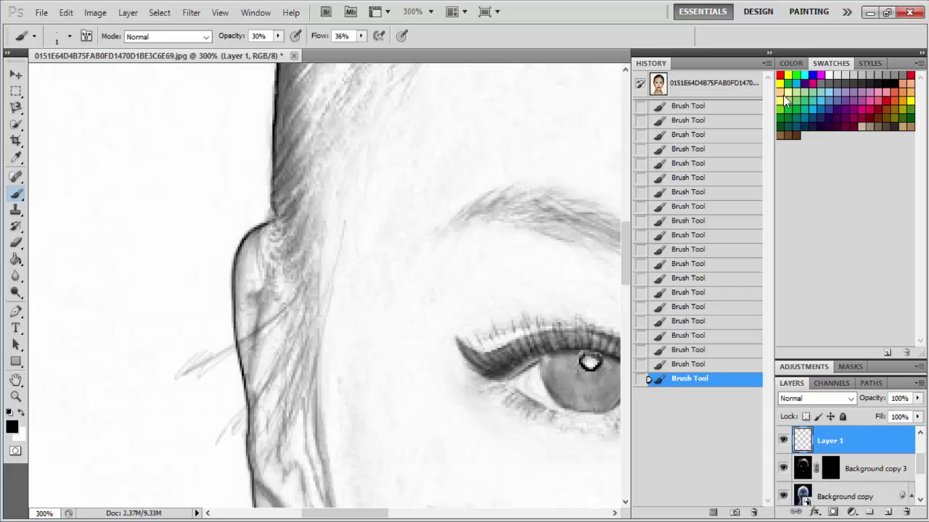
mouse_move(351, 183)
mouse_down()
mouse_move(319, 303)
mouse_move(349, 195)
mouse_up()
mouse_move(405, 97)
mouse_down()
mouse_move(331, 287)
mouse_move(325, 248)
mouse_move(368, 154)
mouse_up()
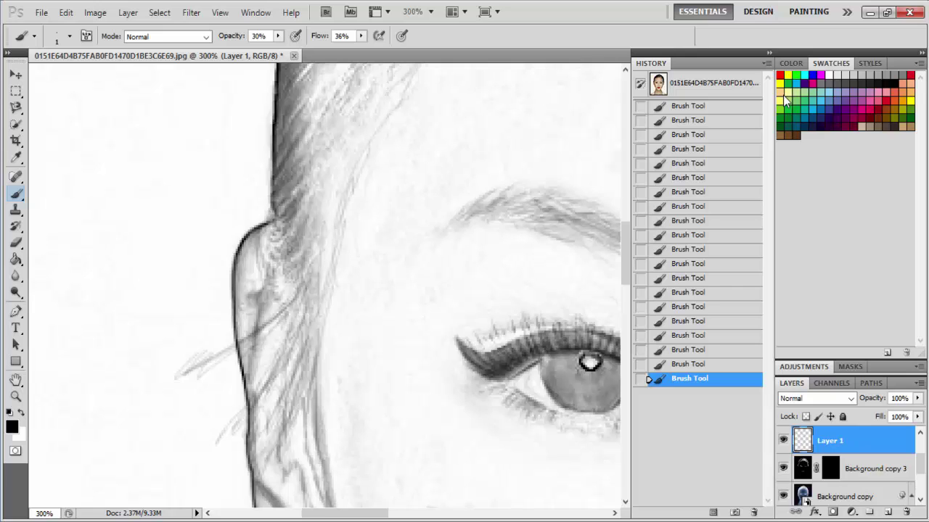
drag(316, 242, 383, 98)
scroll(327, 291, up, 3)
scroll(326, 291, up, 2)
drag(295, 210, 383, 112)
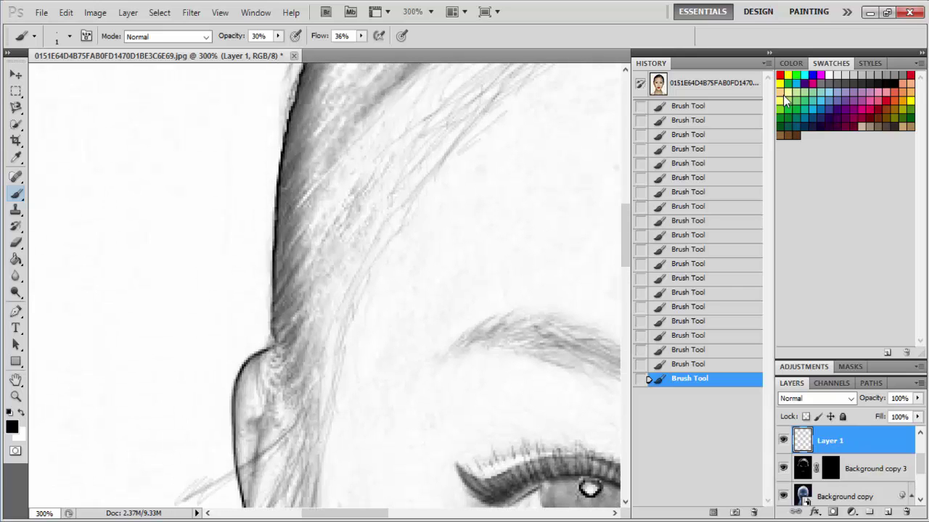
drag(300, 272, 381, 128)
drag(327, 303, 414, 121)
scroll(327, 290, down, 5)
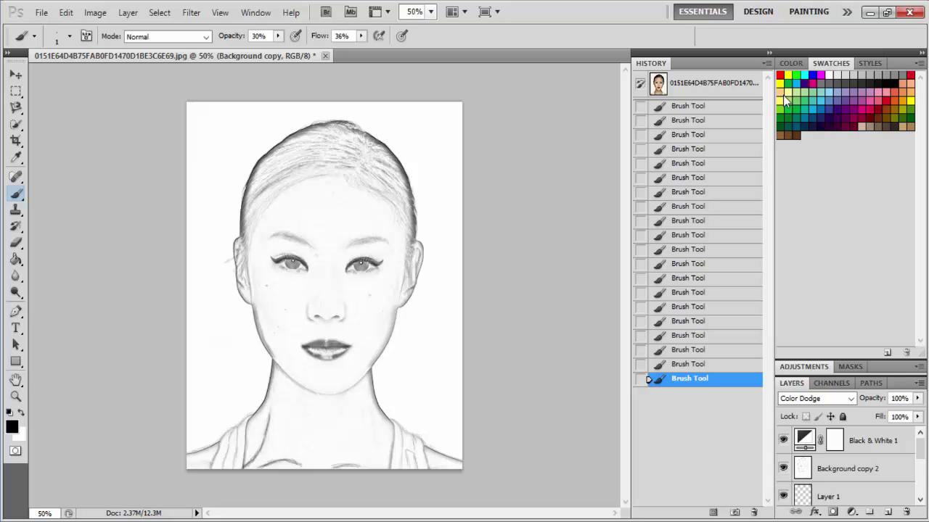
Step: Add a white (ffffff) Solid Color fill layer above the Black & White 1 layer and hide it
click(834, 441)
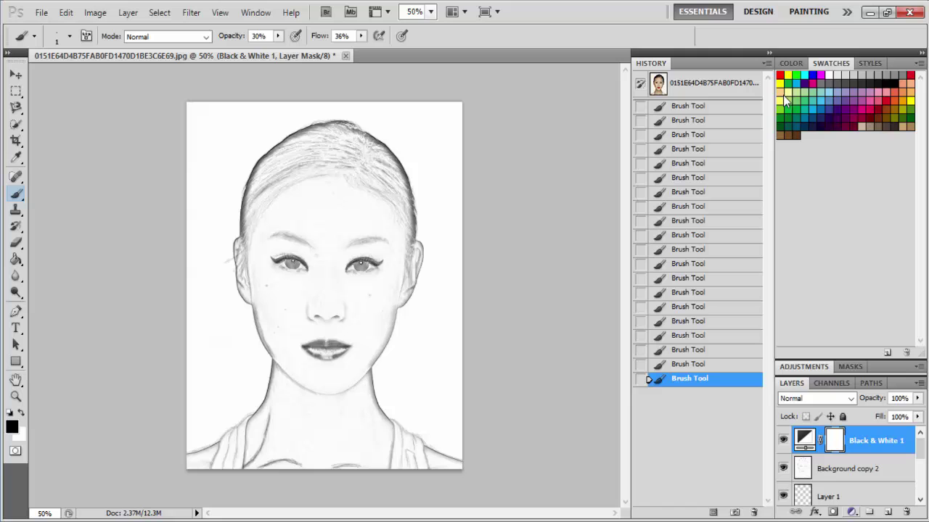
click(852, 512)
click(812, 217)
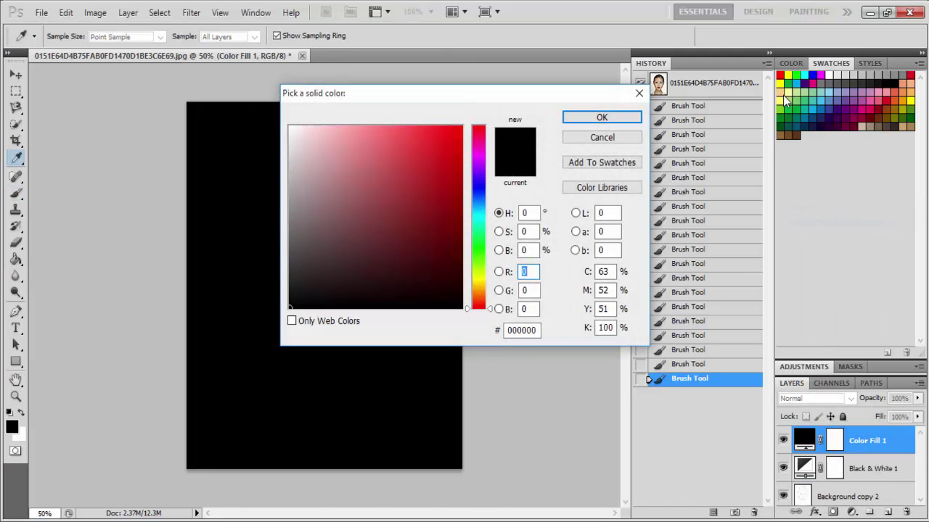
drag(305, 129, 289, 125)
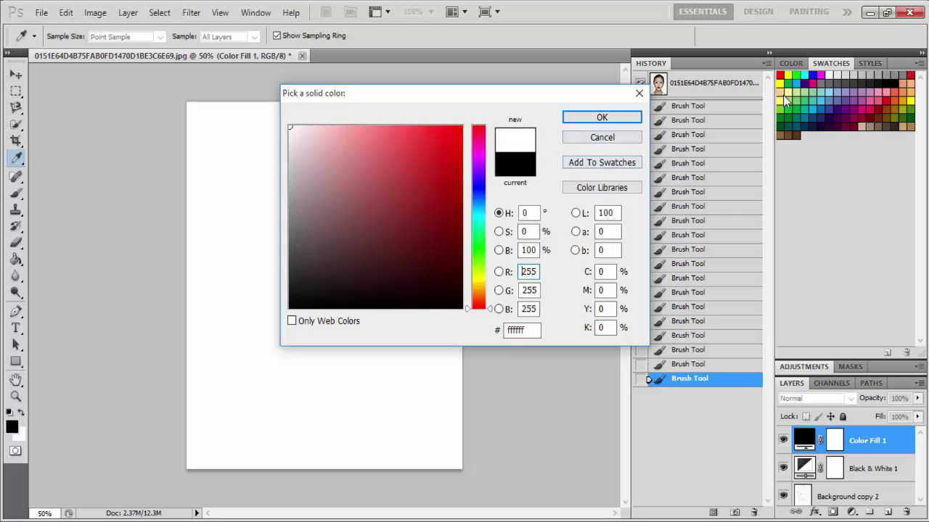
key(Return)
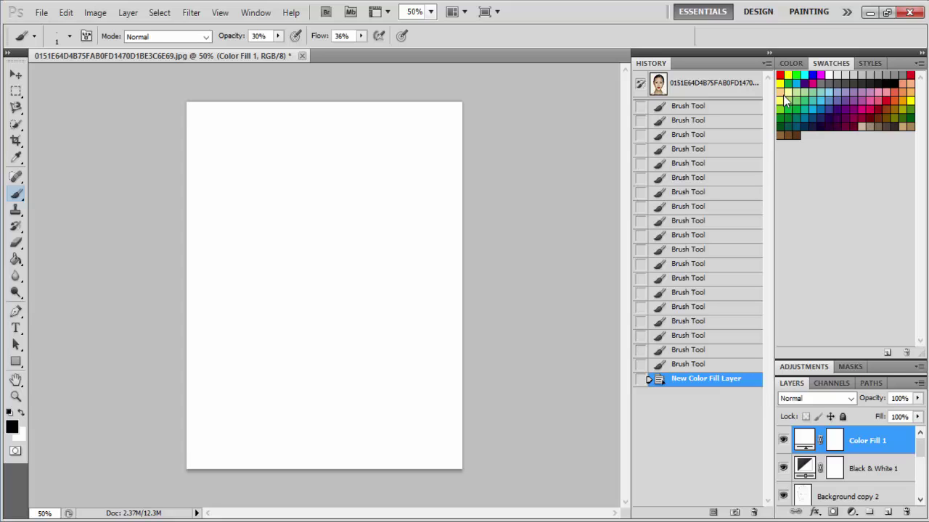
click(783, 440)
Step: Duplicate the Blue channel and invert the copy
click(831, 383)
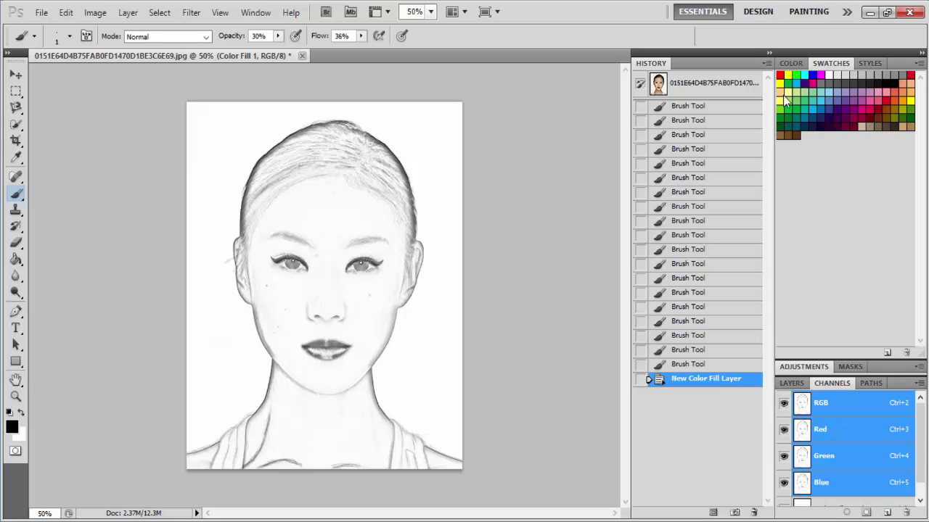
key(ctrl+5)
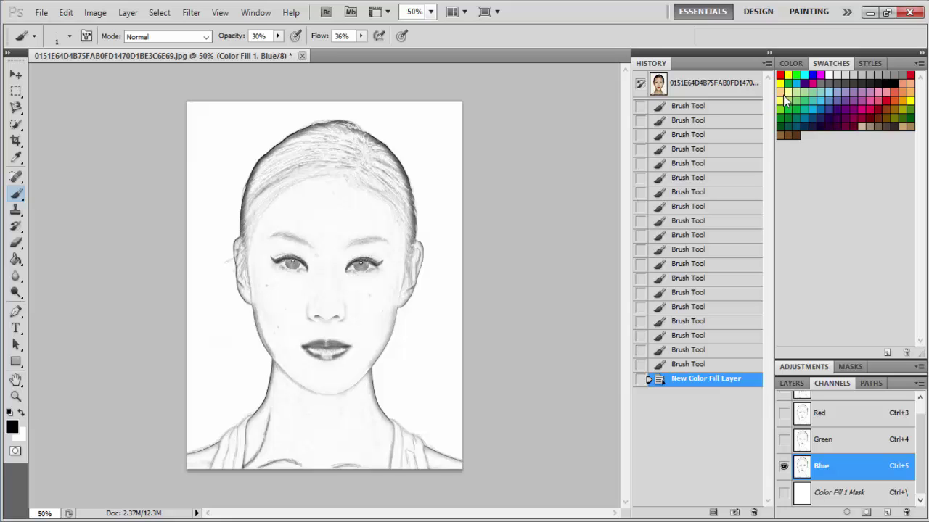
drag(842, 466, 886, 513)
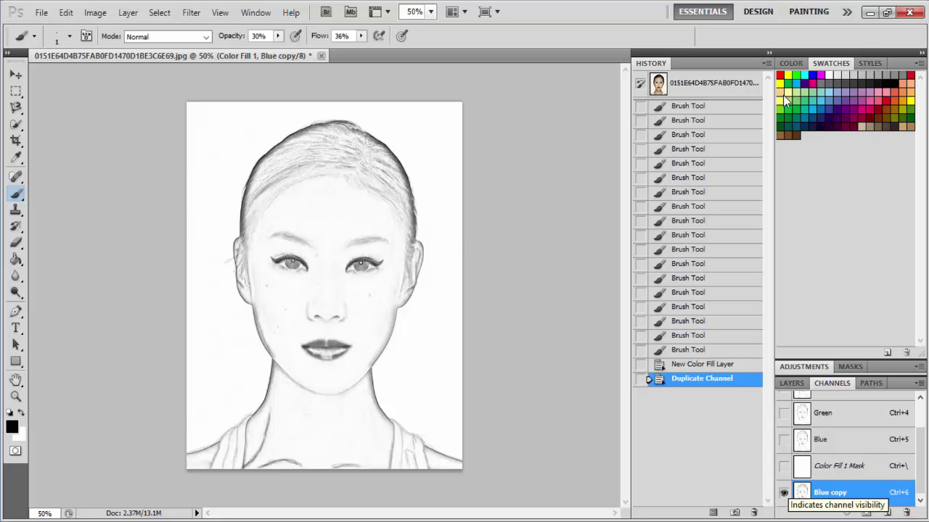
key(ctrl+i)
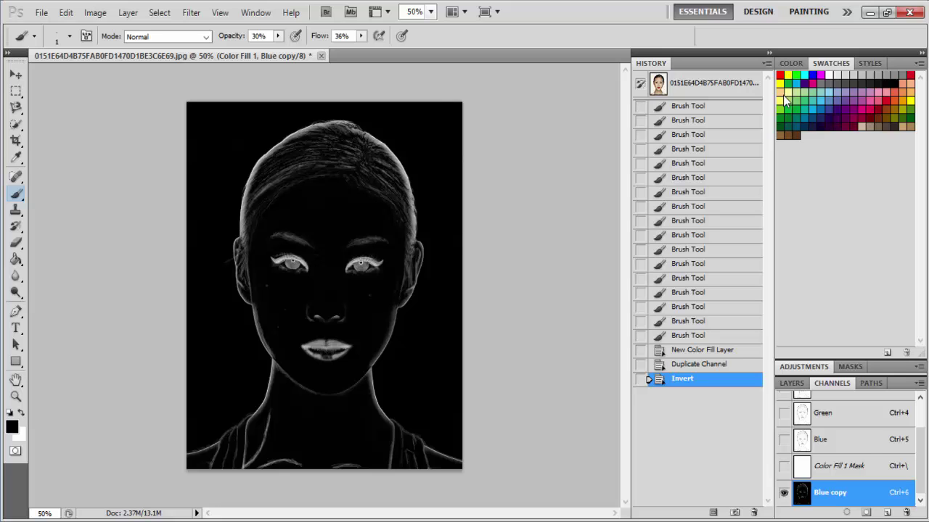
Step: Show the white fill layer and add a dark grey (262626) Solid Color fill above it, masked by a selection loaded from the Blue copy channel
key(ctrl+alt+6)
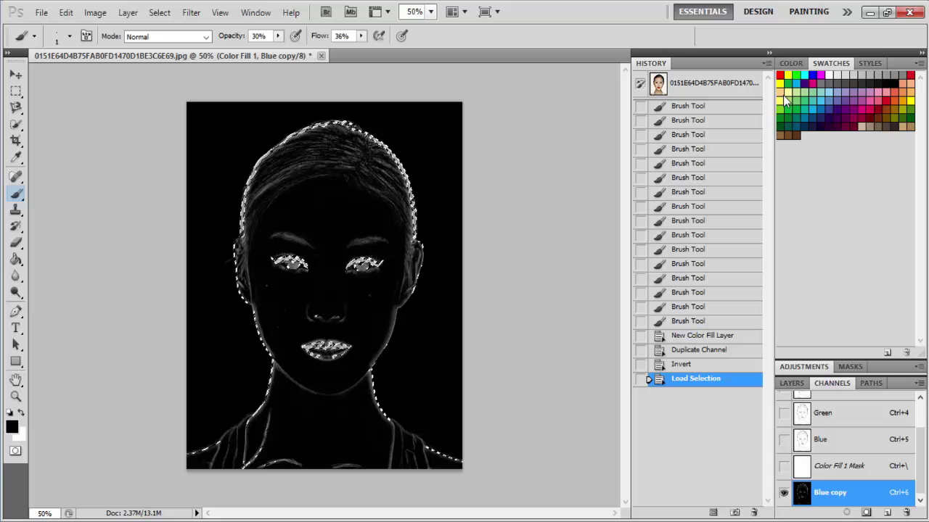
key(F7)
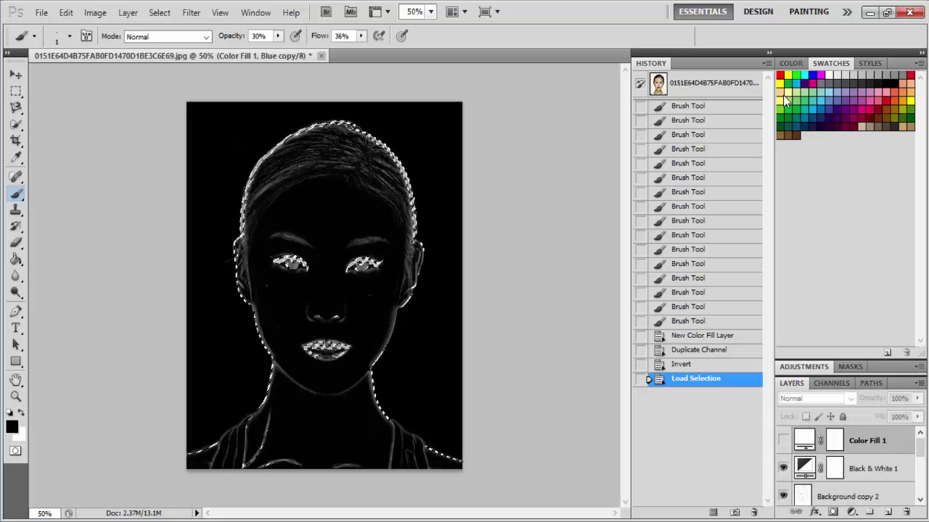
key(ctrl+comma)
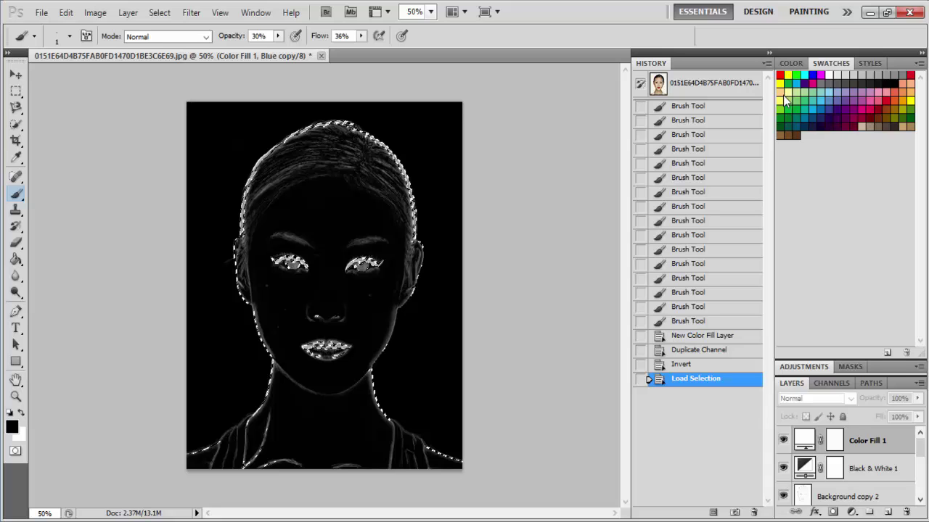
key(F2)
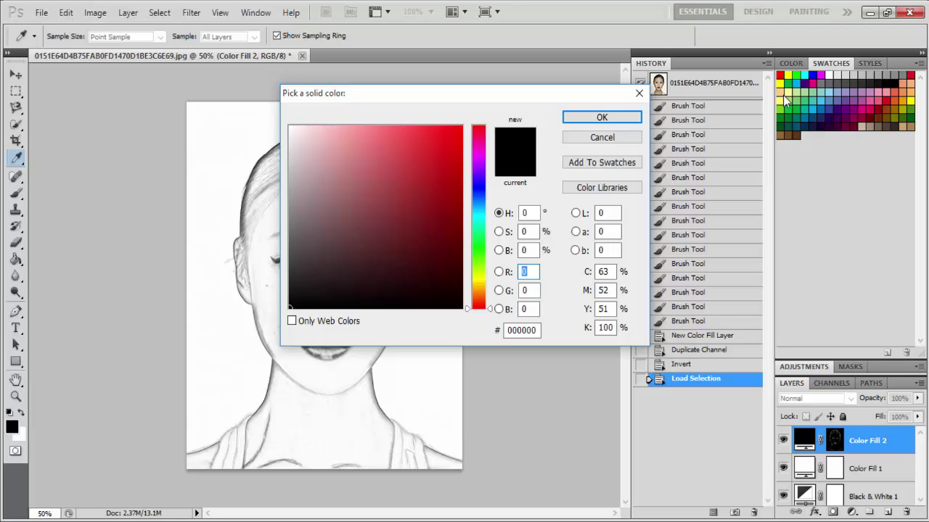
drag(289, 308, 289, 281)
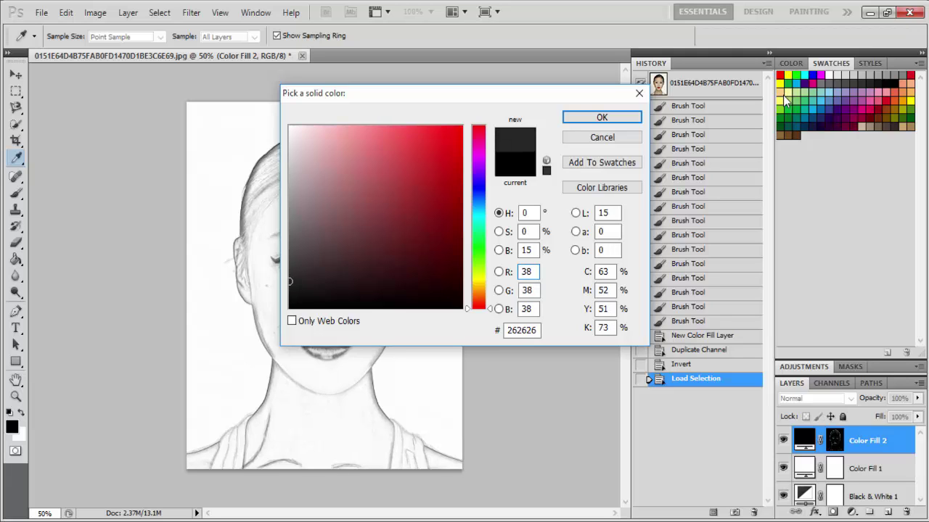
key(Return)
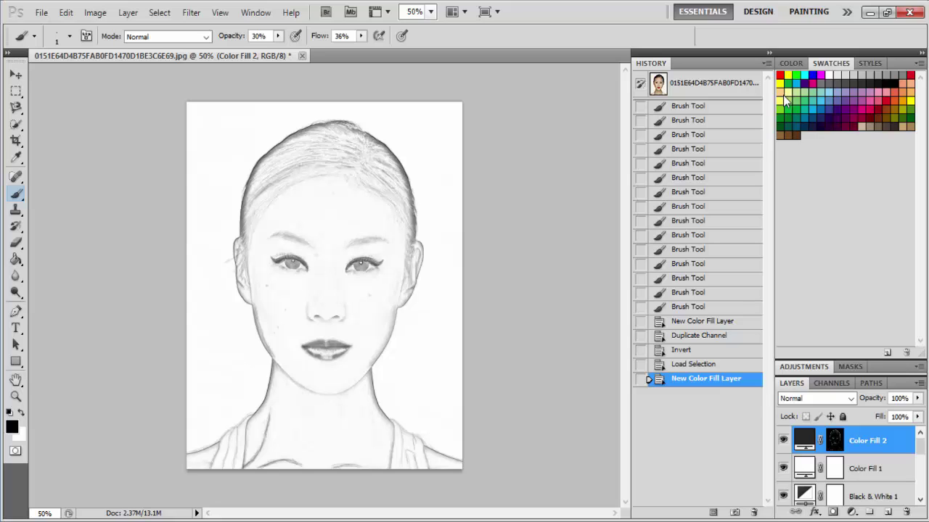
key(ctrl+comma)
key(ctrl+comma)
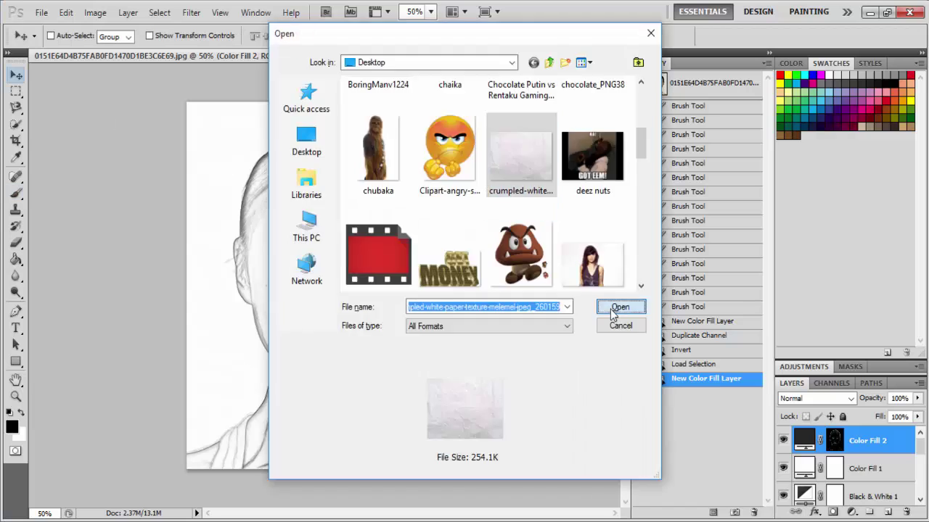
Step: Open the crumpled white paper texture image in a floating window and convert its Background into a regular layer
click(615, 306)
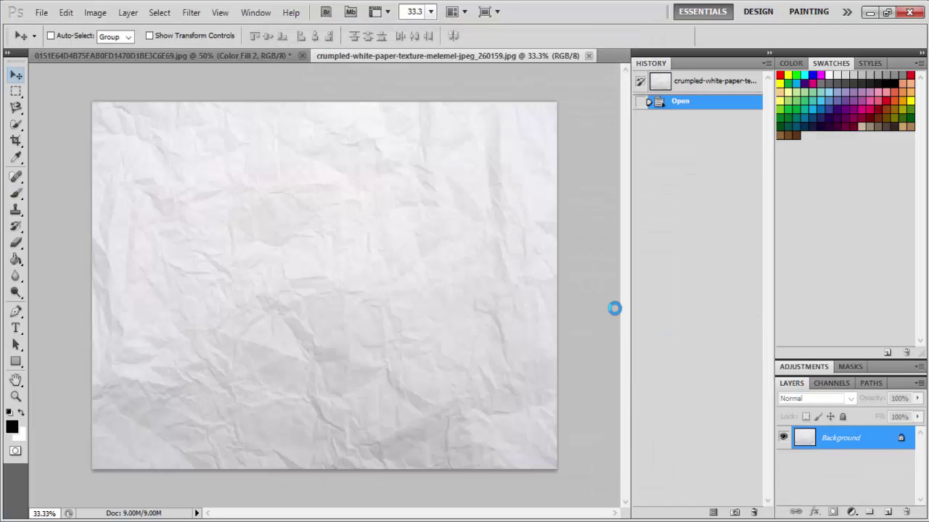
drag(441, 56, 203, 148)
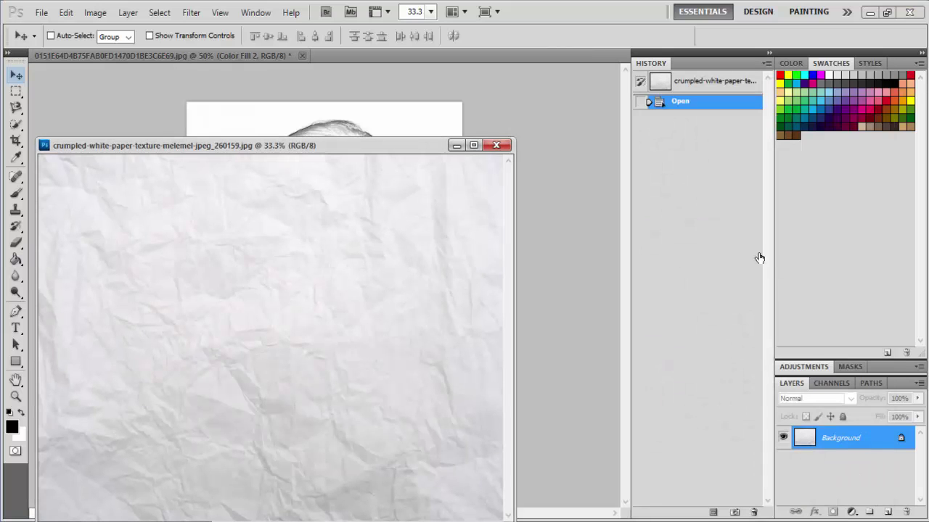
double_click(838, 439)
click(590, 176)
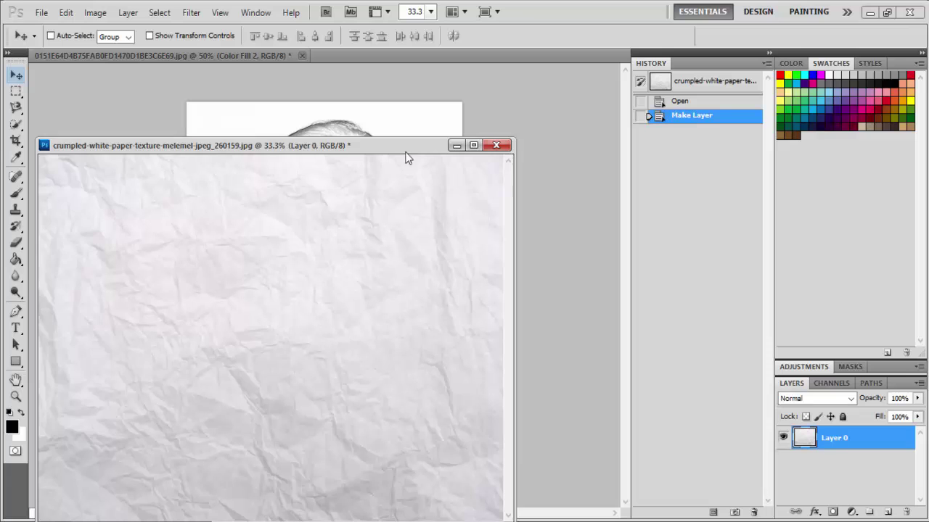
Step: Copy the paper texture layer into the portrait document above the dark grey fill layer, and minimize the texture window
drag(407, 151, 307, 151)
drag(805, 438, 446, 292)
click(355, 146)
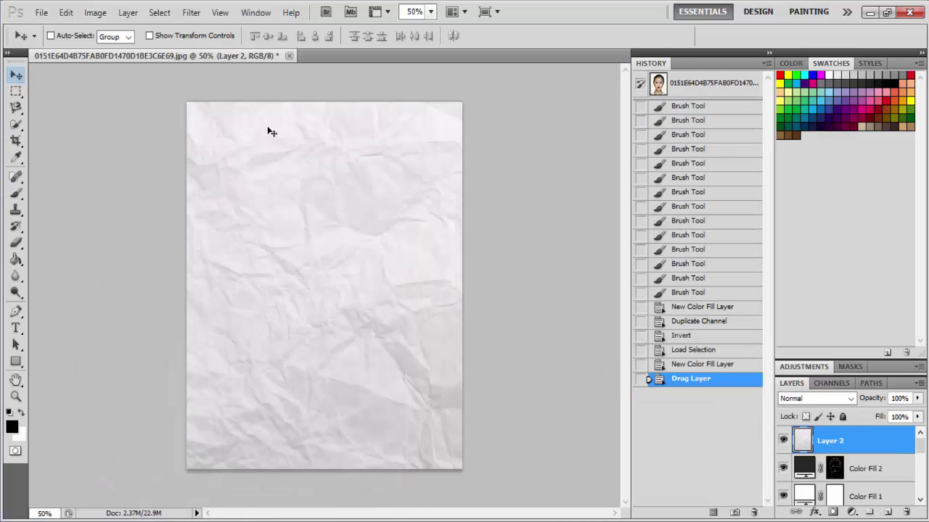
Step: Open the blend mode choices for the paper texture layer
click(838, 400)
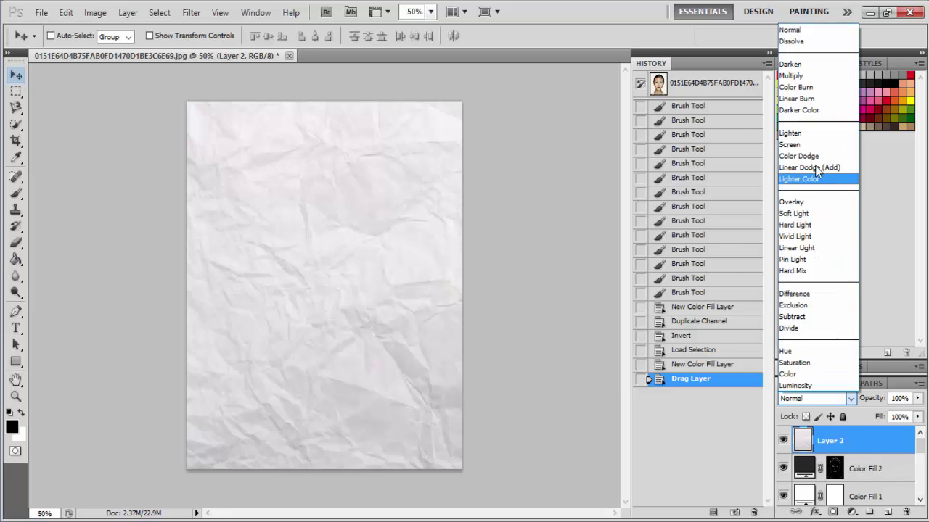